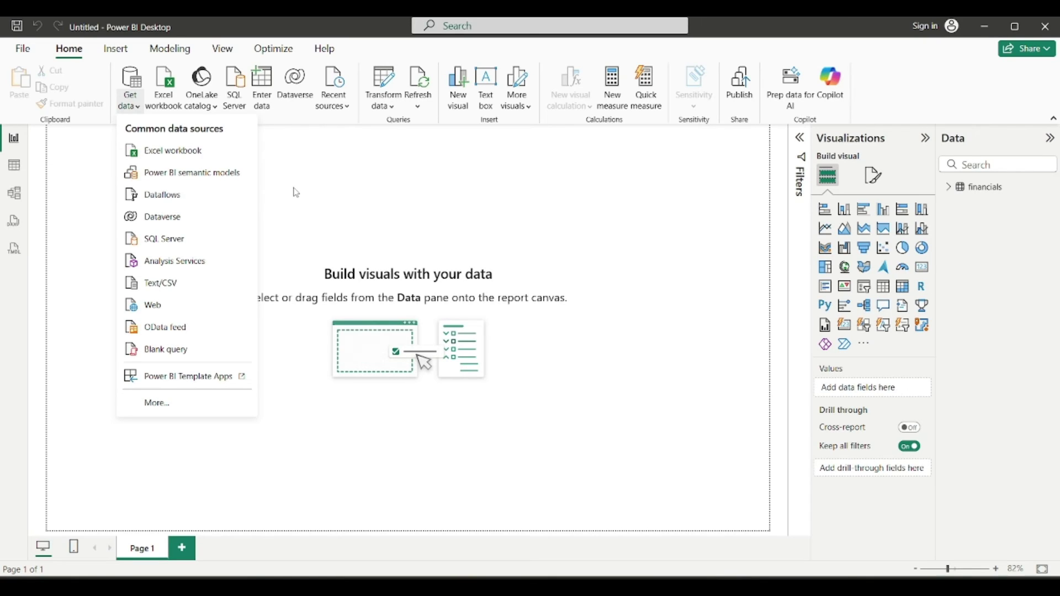
Step: Open the financials table in the Power Query Editor for transforming data
left_click(331, 192)
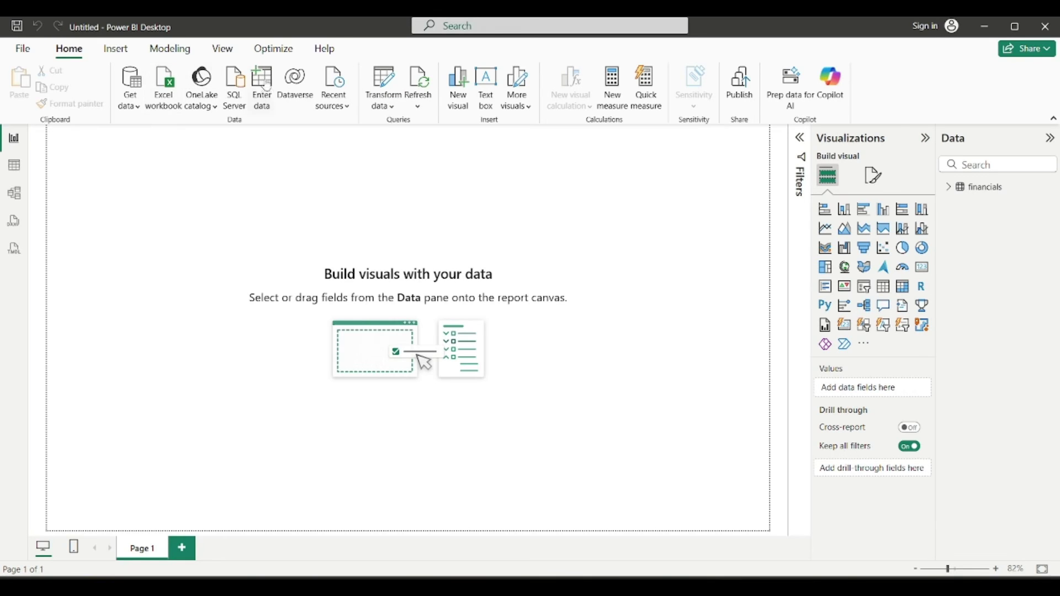
left_click(388, 113)
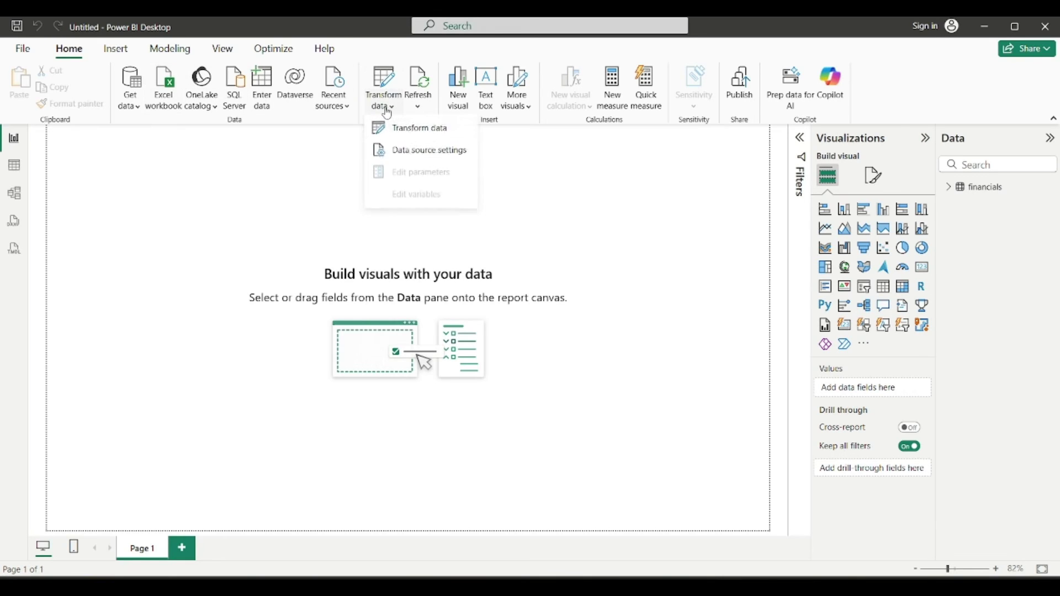
left_click(436, 132)
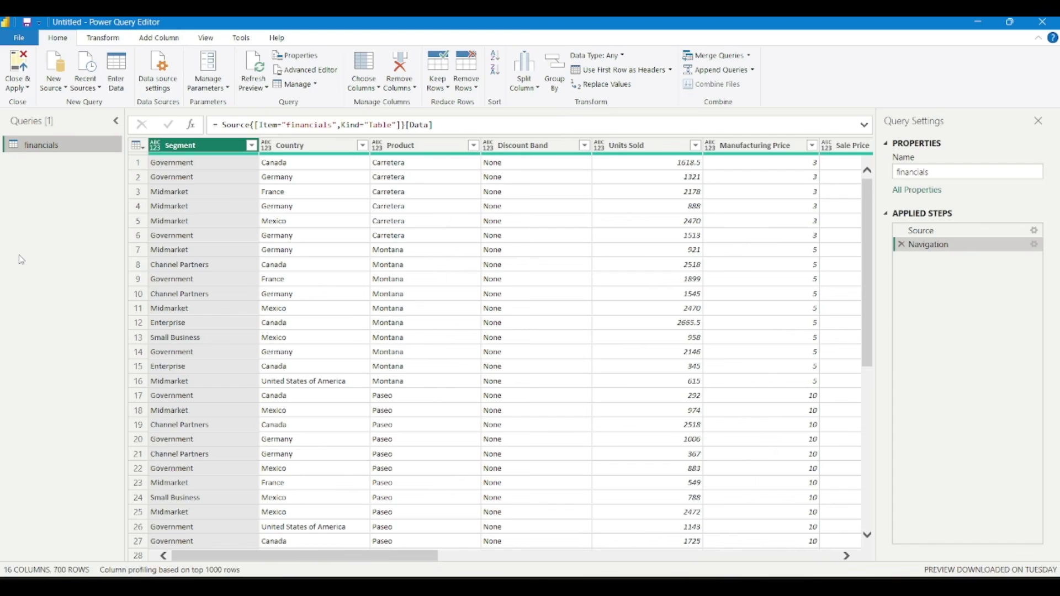
Step: Examine the available options for merging queries, appending queries, and closing or applying query changes
left_click(749, 55)
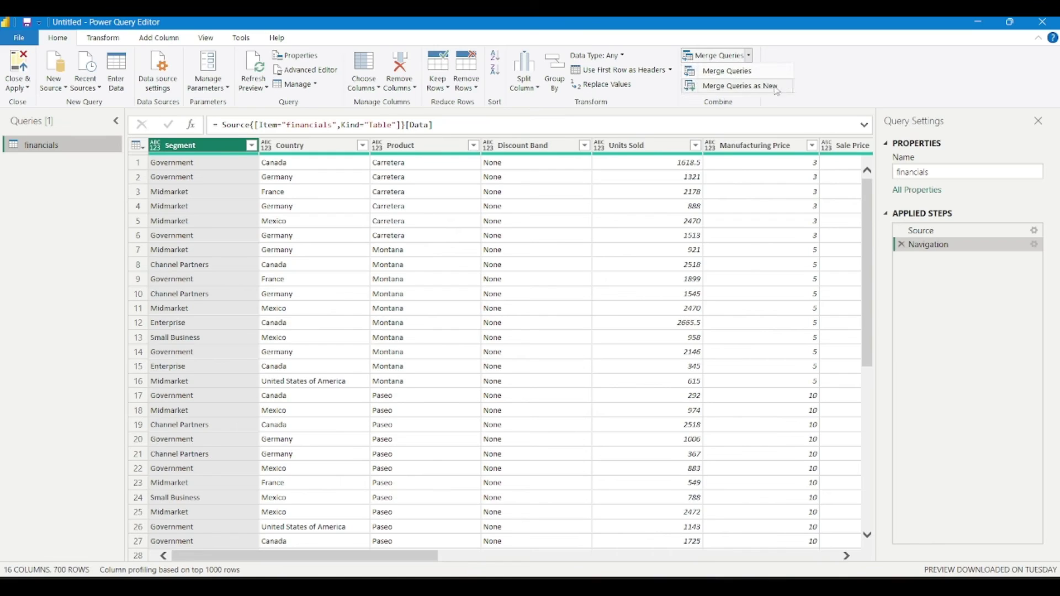
left_click(830, 85)
left_click(754, 71)
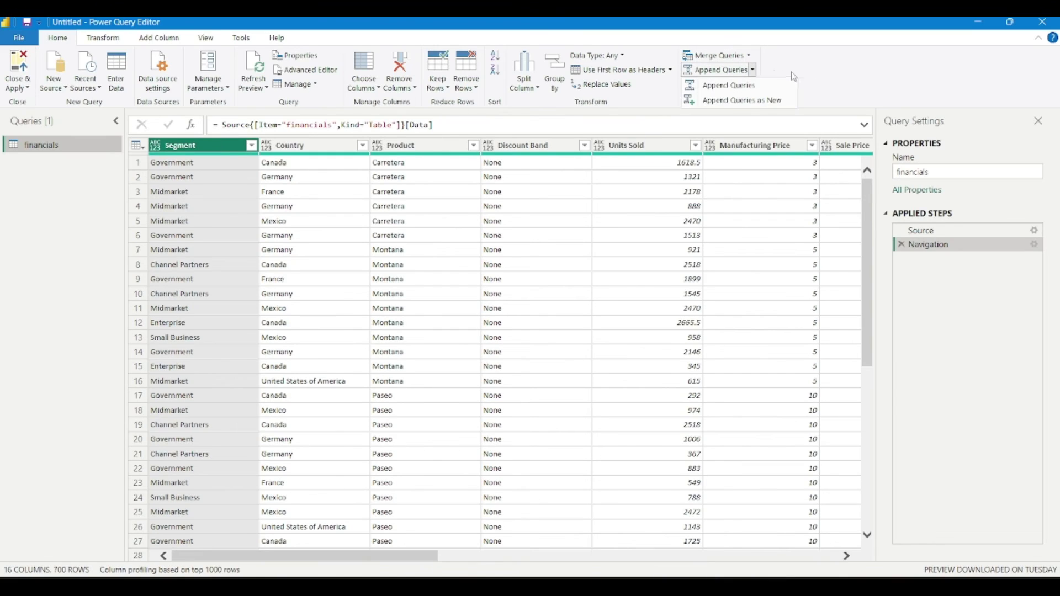
left_click(758, 74)
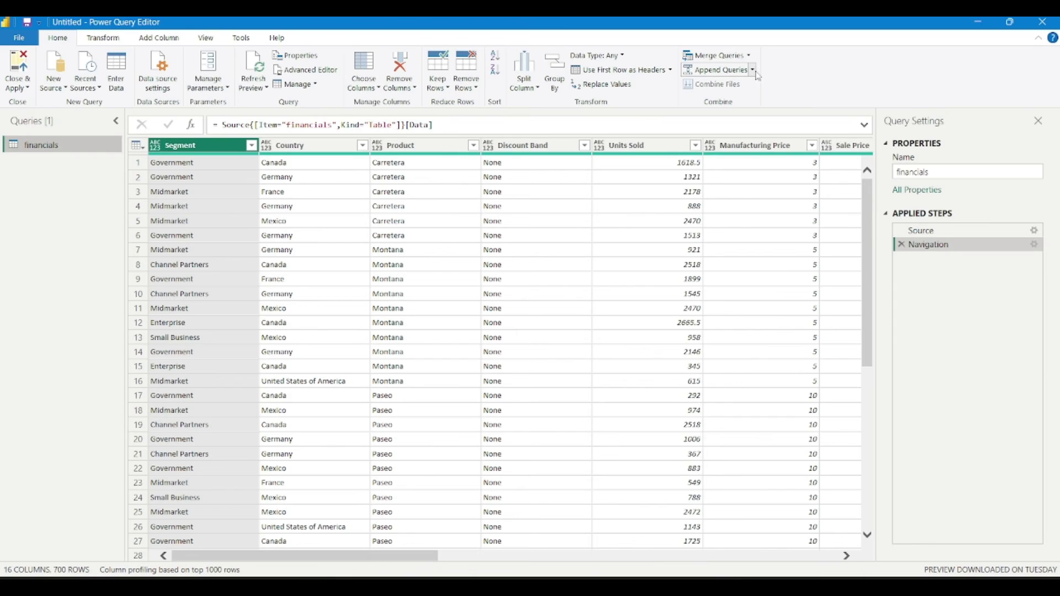
left_click(757, 72)
left_click(757, 72)
left_click(757, 72)
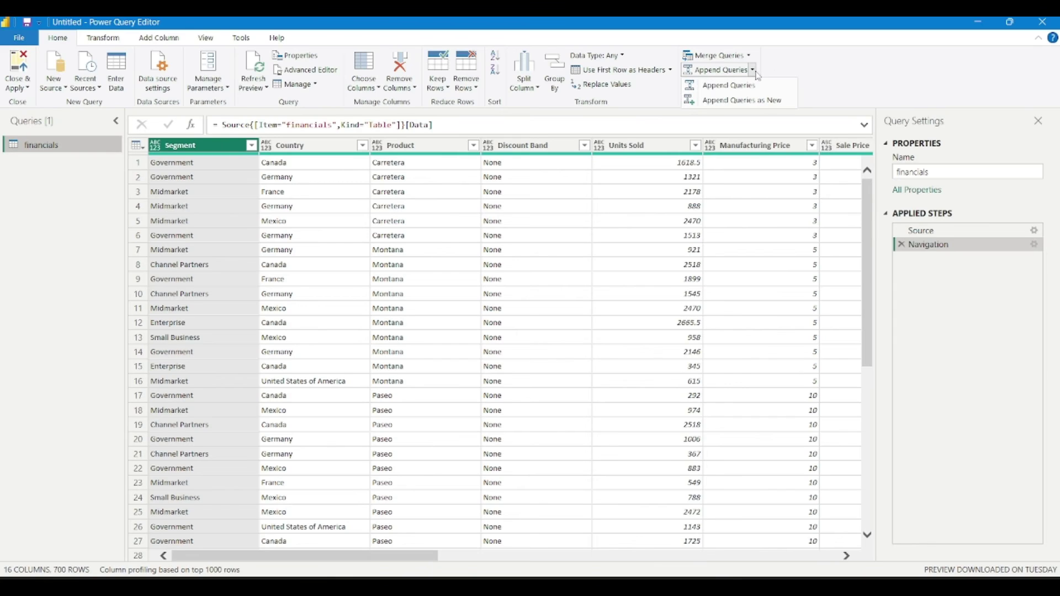
left_click(758, 76)
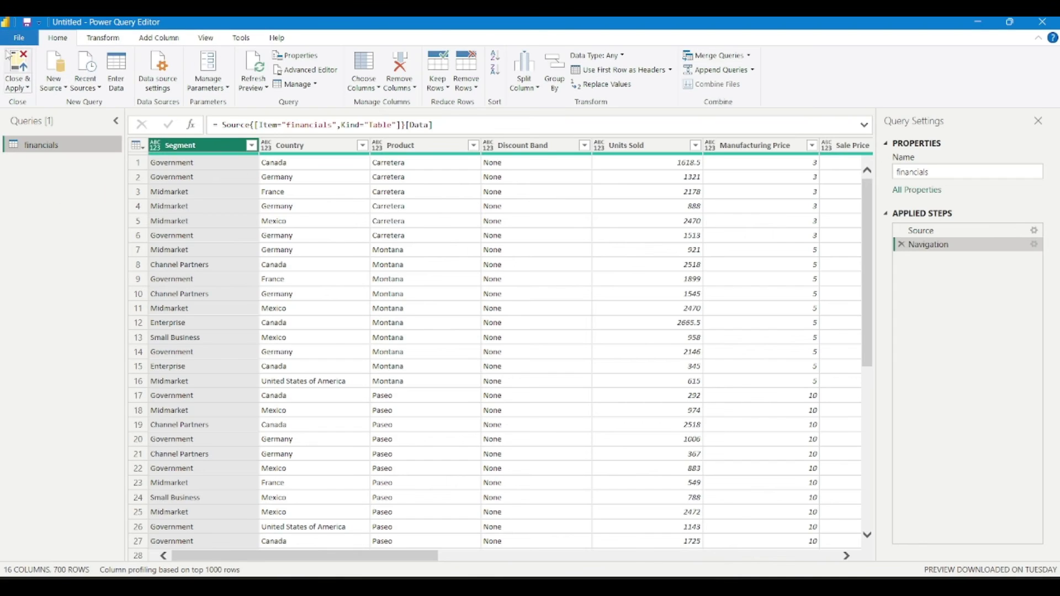
left_click(21, 90)
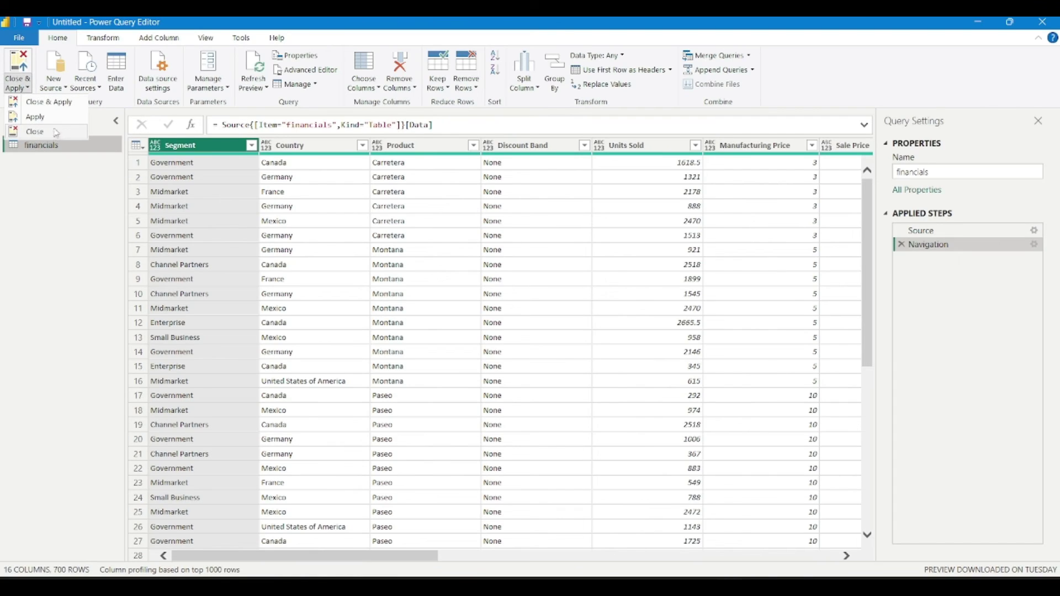
left_click(98, 245)
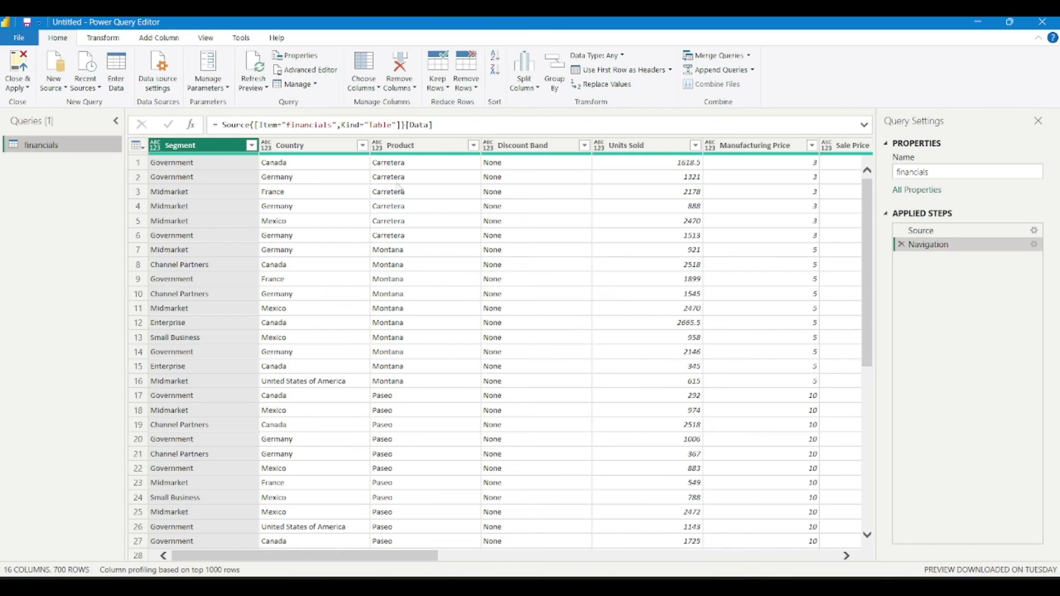
Step: Examine the Segment column's sort and filter options and look through the rows of the financials table
left_click(252, 146)
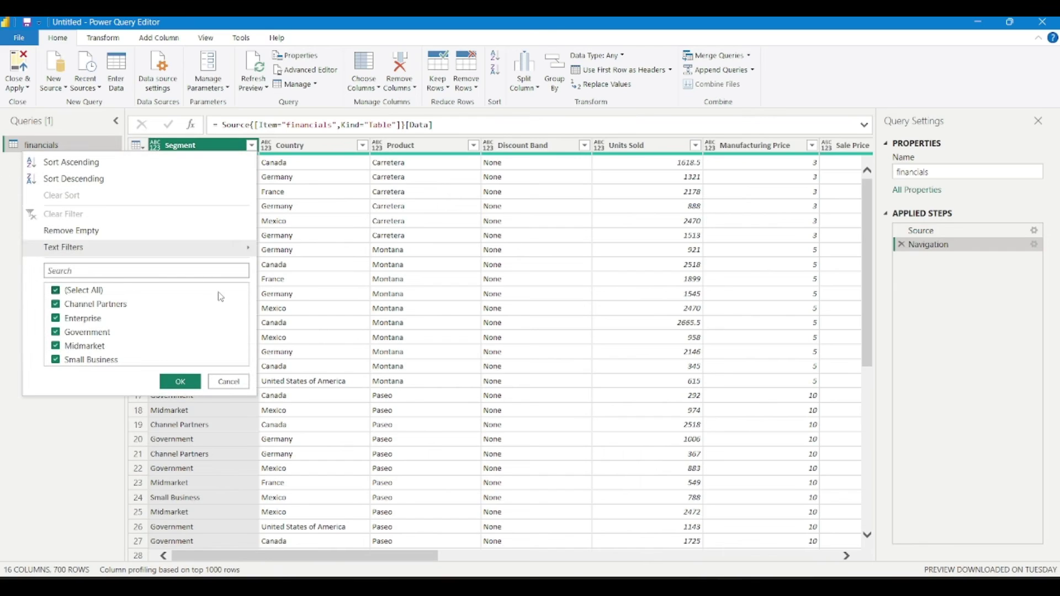
left_click(252, 146)
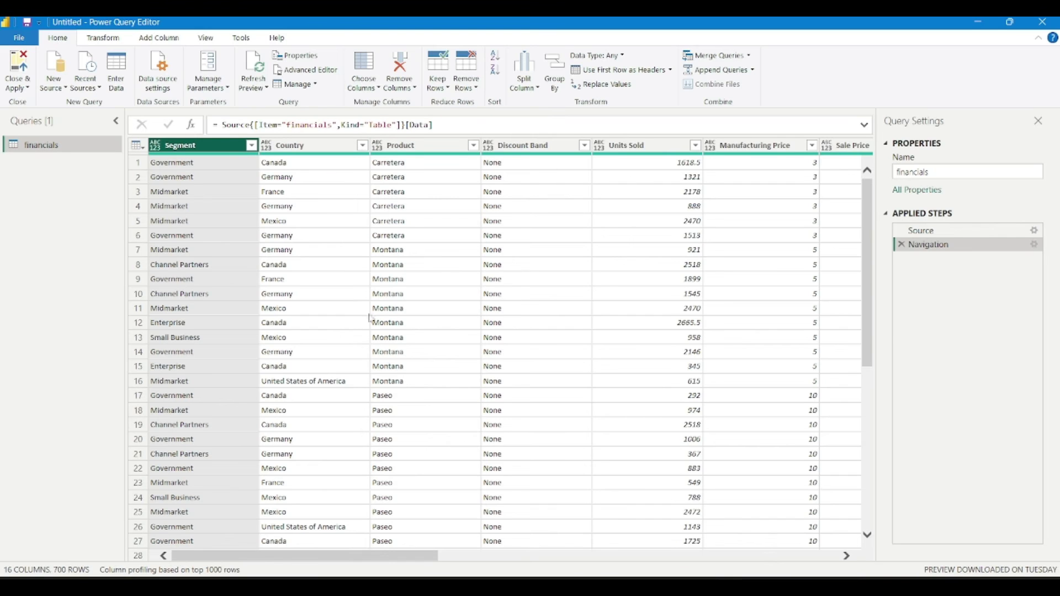
scroll(414, 325, "down", 8)
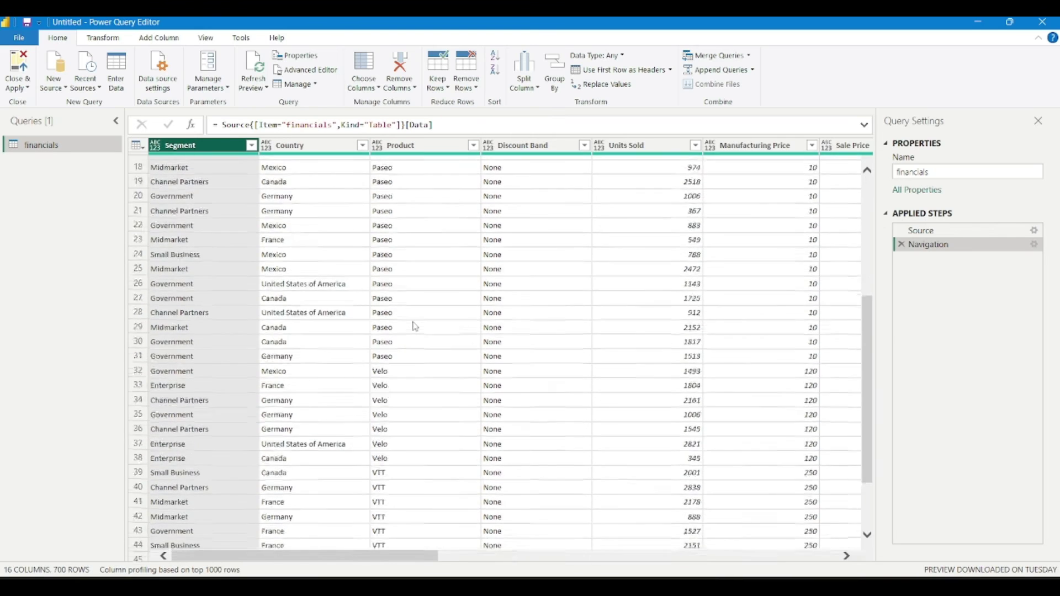
scroll(413, 325, "up", 8)
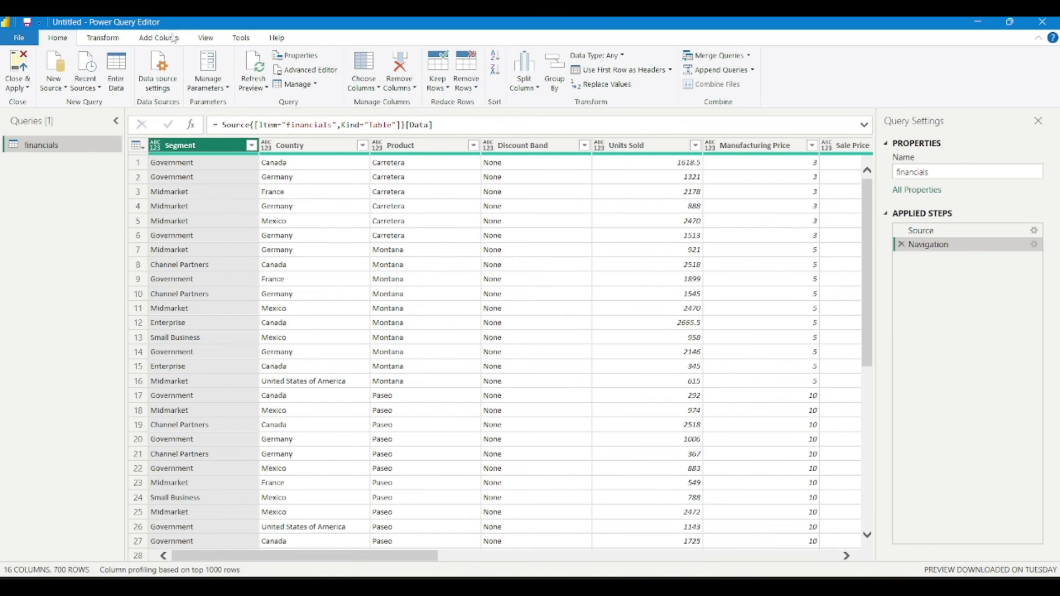
left_click(56, 86)
left_click(8, 229)
Step: Keep only the Product, Units Sold and Sale Price columns in the financials table
left_click(363, 89)
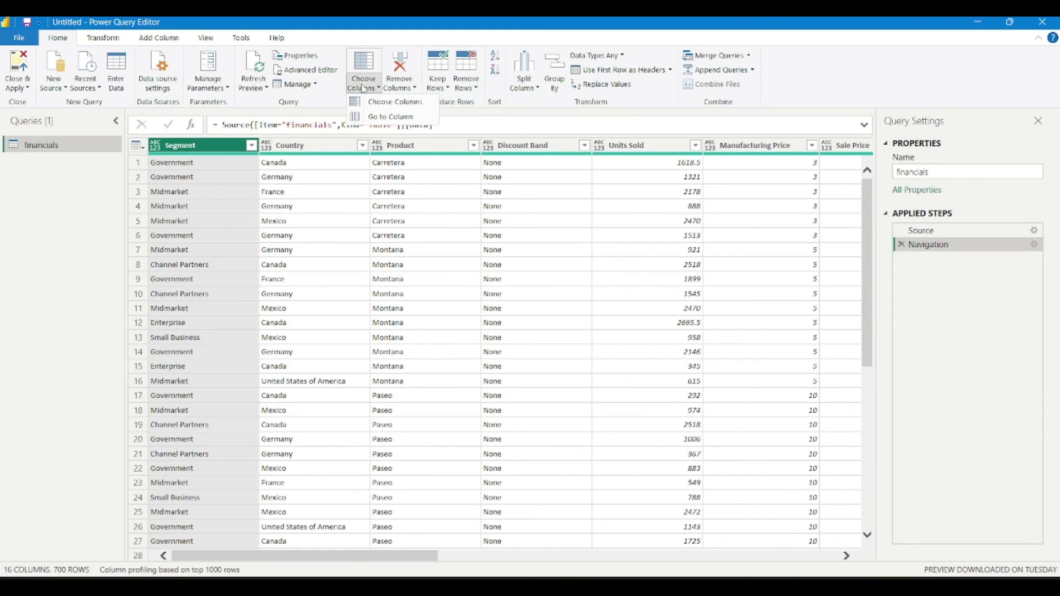
left_click(395, 103)
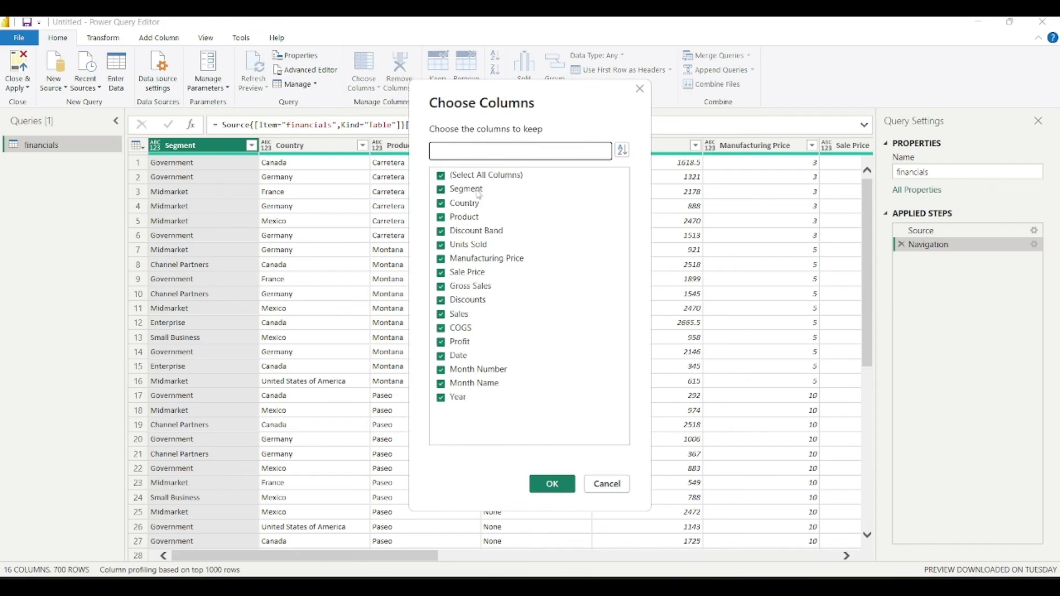
left_click(441, 176)
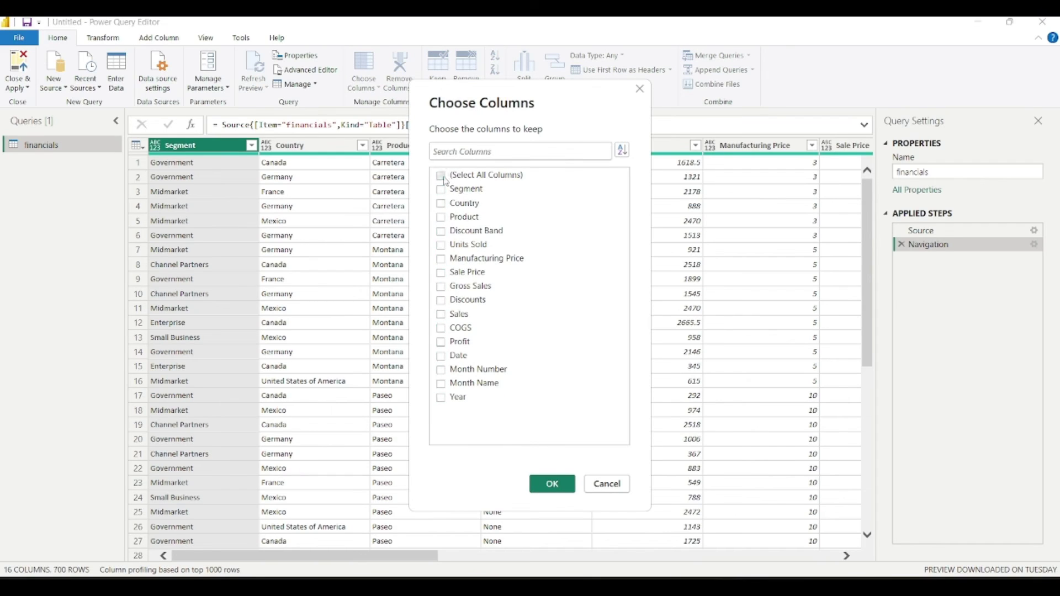
left_click(441, 273)
left_click(546, 483)
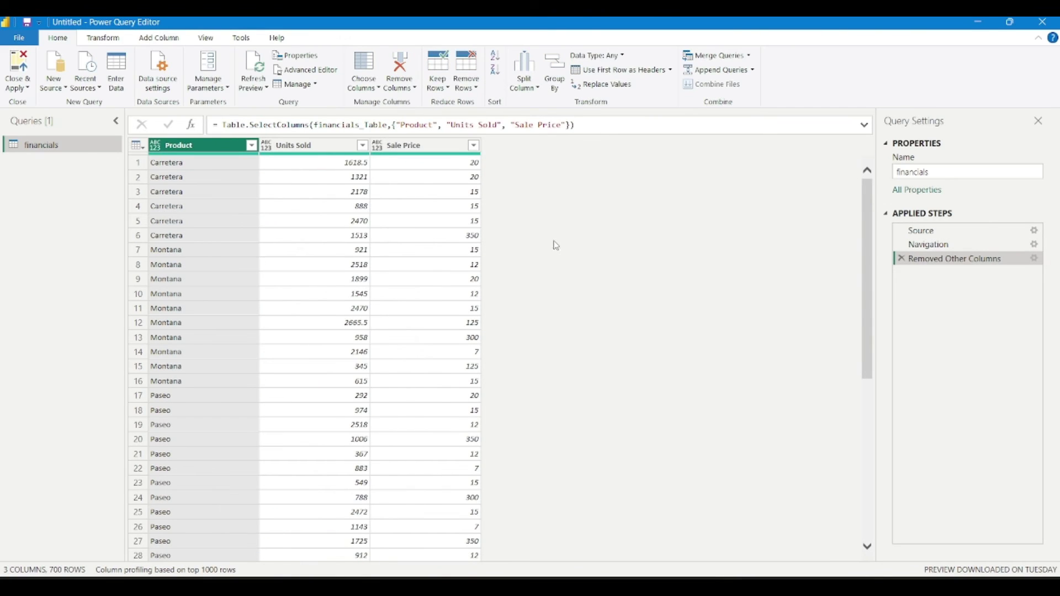
Step: Change the column selection to keep all columns of the financials table
left_click(371, 88)
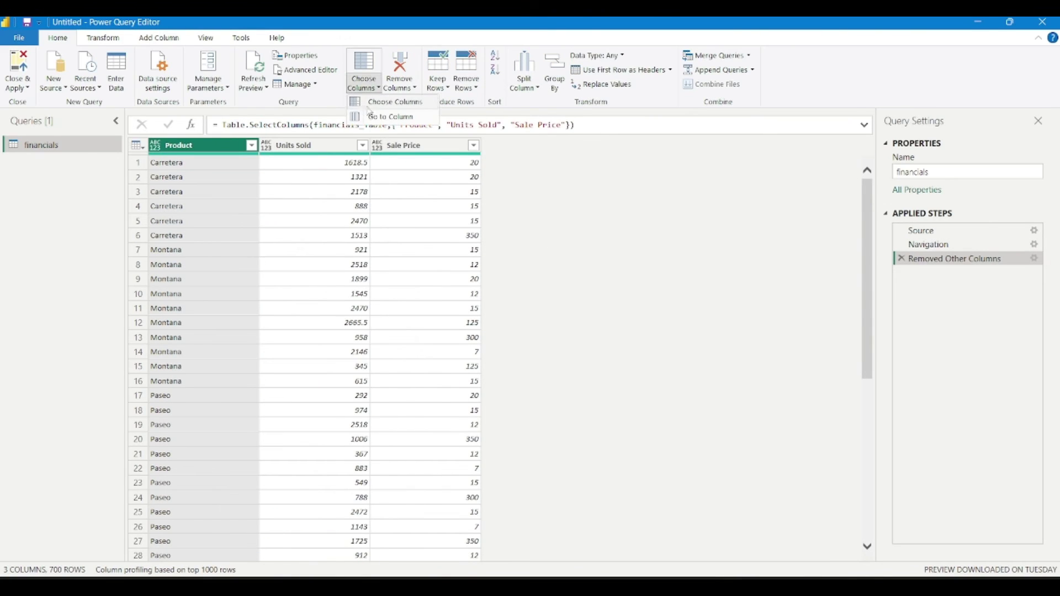
left_click(369, 103)
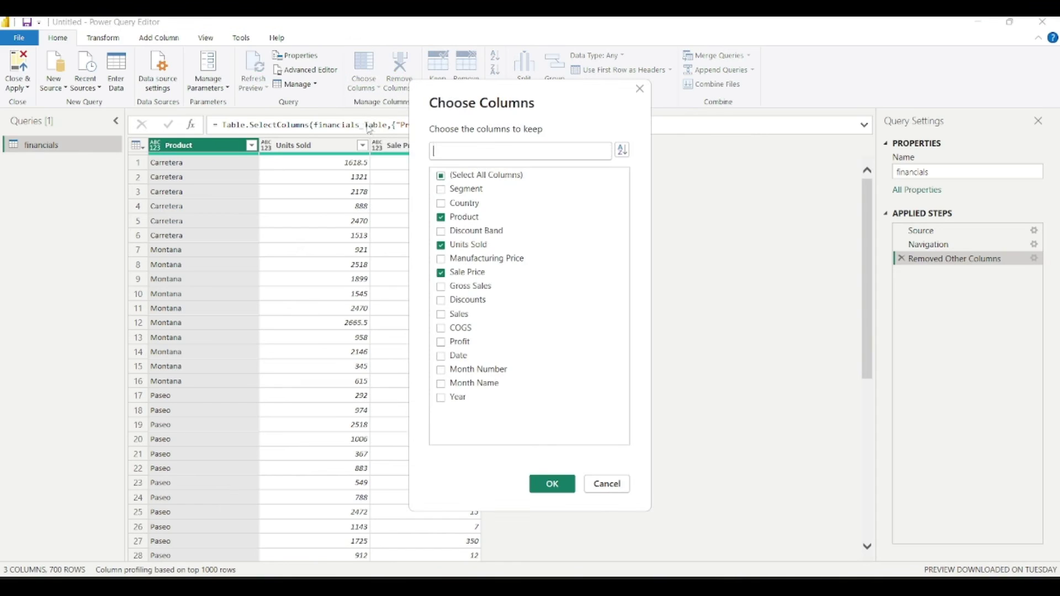
left_click(441, 176)
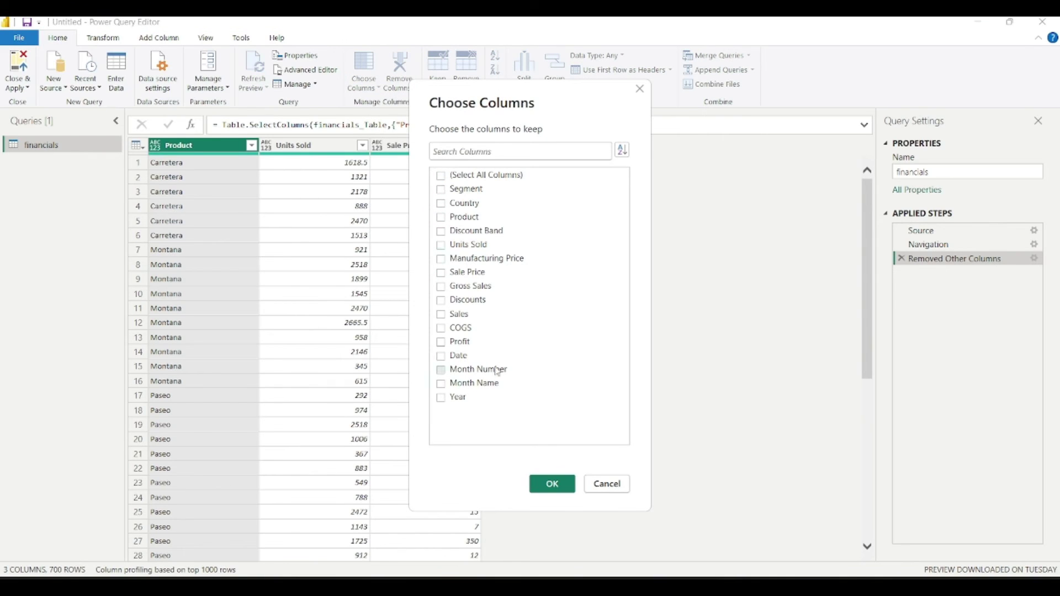
left_click(445, 182)
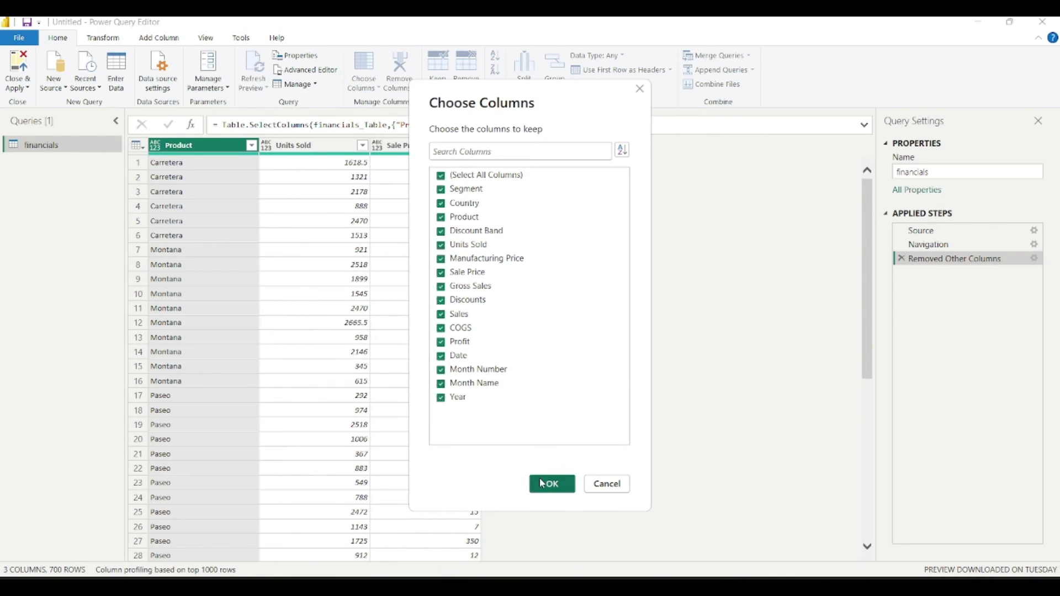
left_click(552, 484)
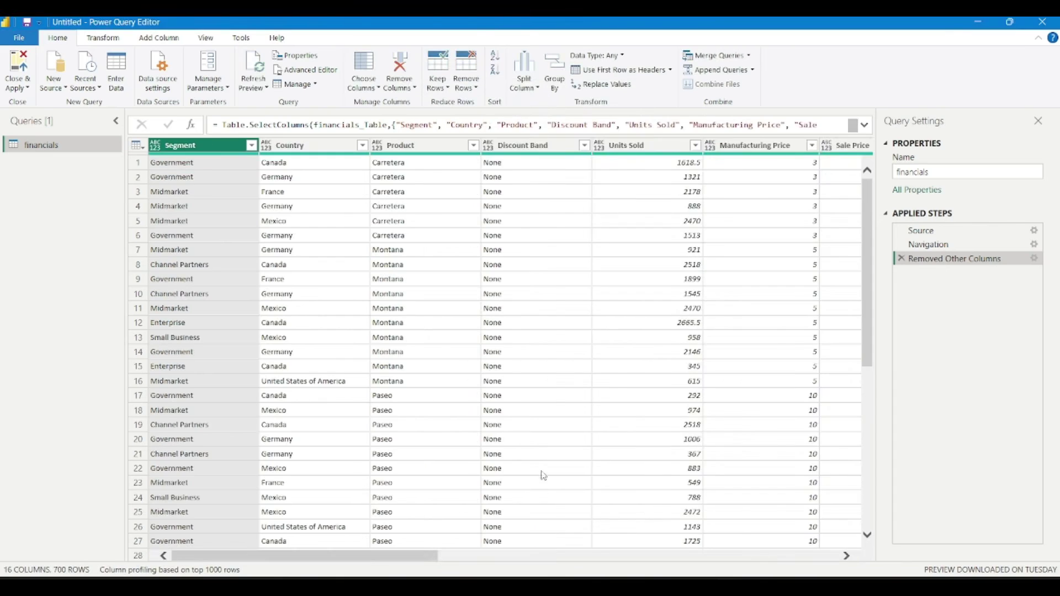
Step: Go to the Year column and remove it from the financials table
left_click(369, 84)
left_click(388, 117)
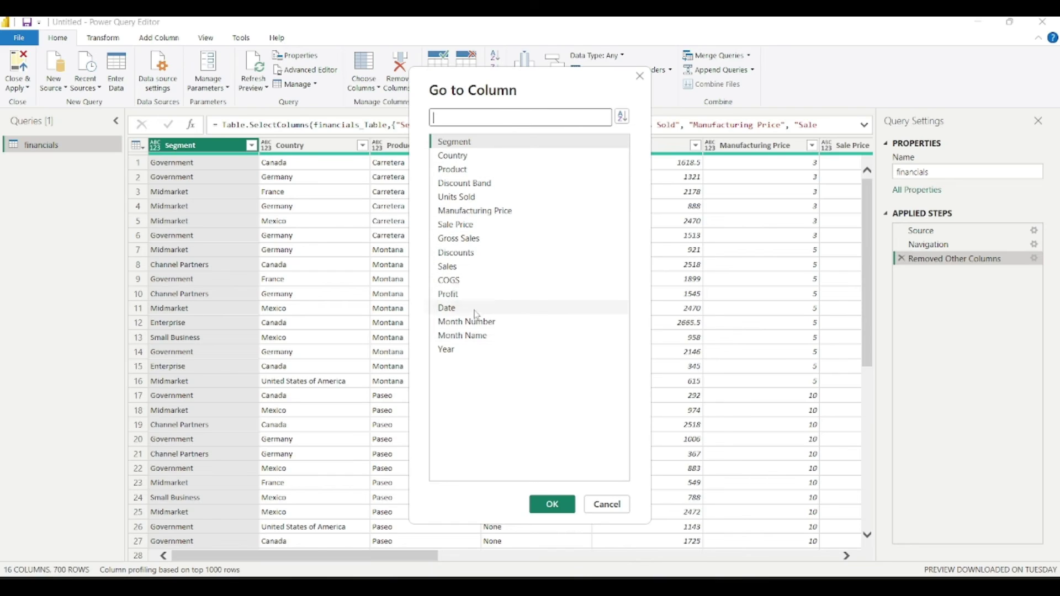
left_click(449, 349)
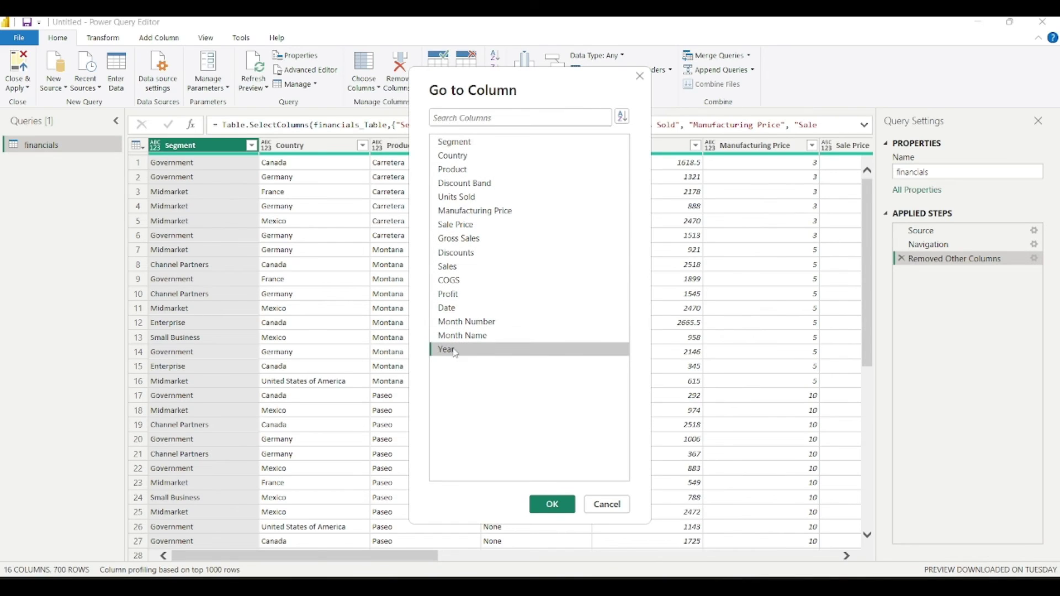
left_click(552, 505)
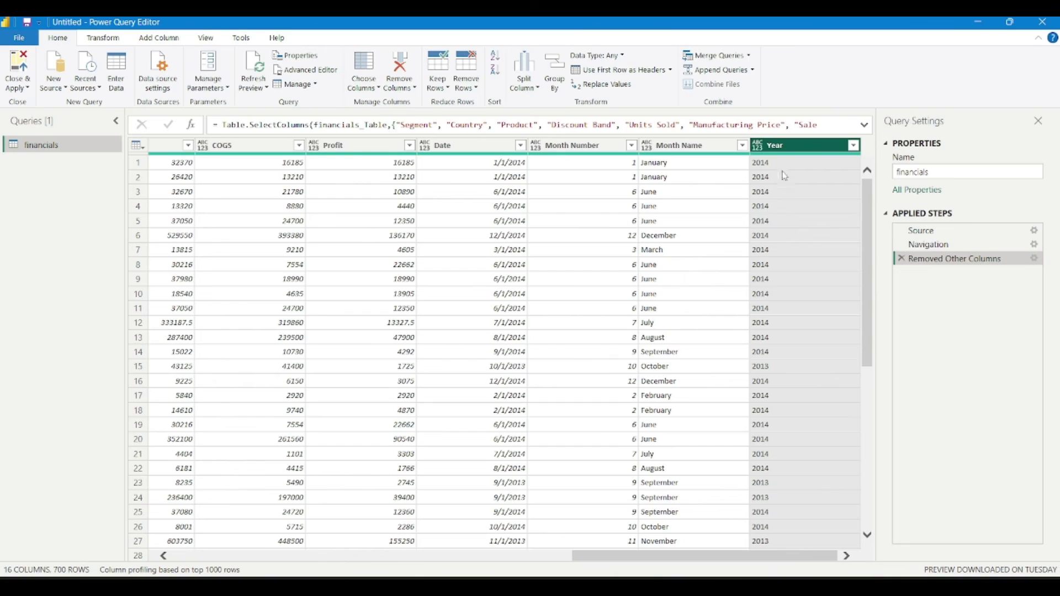
left_click(360, 89)
left_click(359, 90)
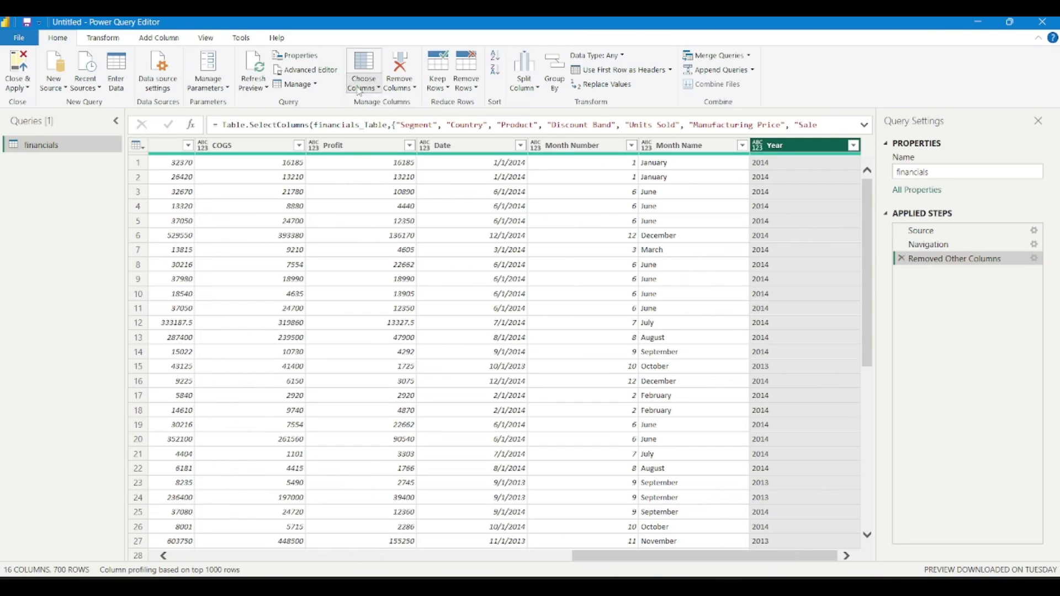
left_click(410, 83)
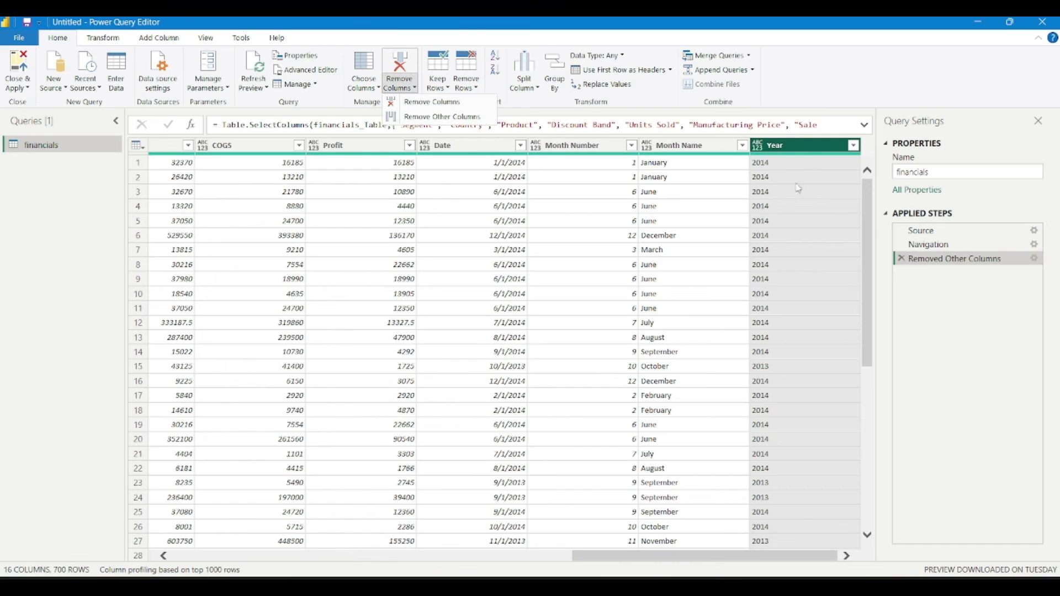
left_click(446, 103)
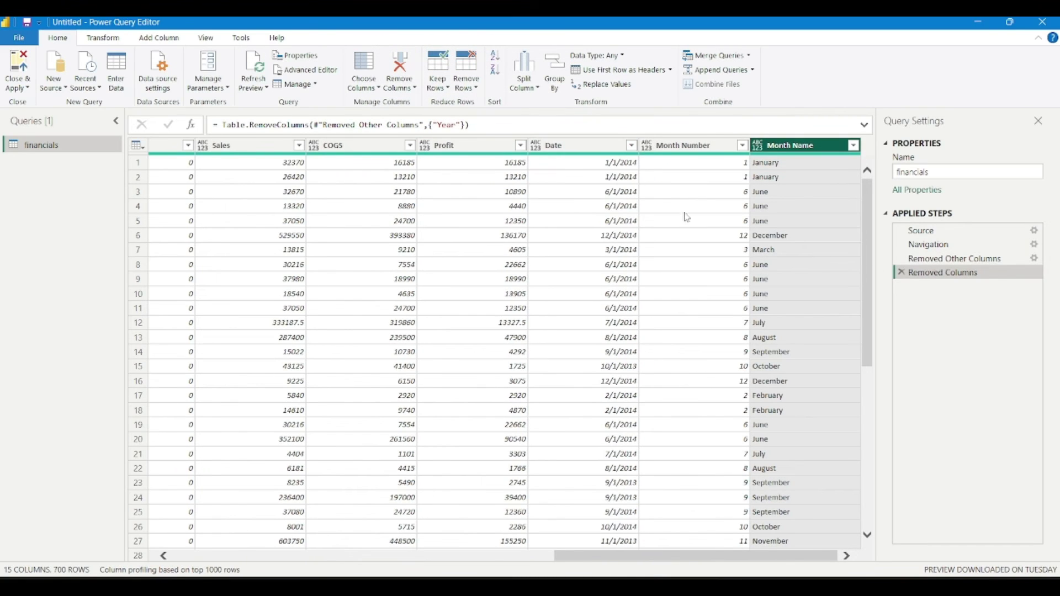
Step: Remove all columns other than Month Name from the financials table
left_click(400, 84)
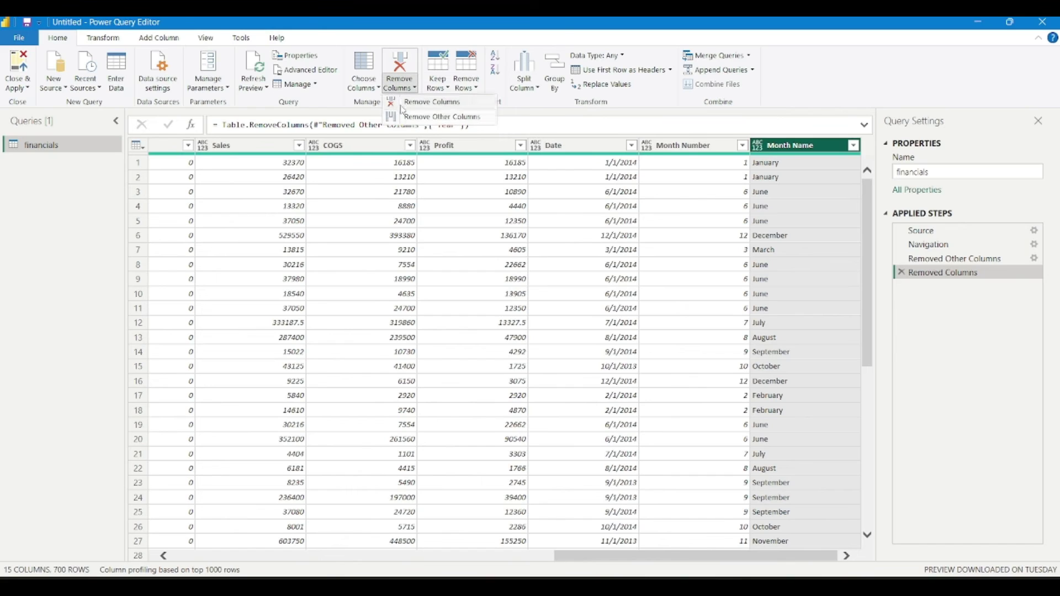
left_click(427, 121)
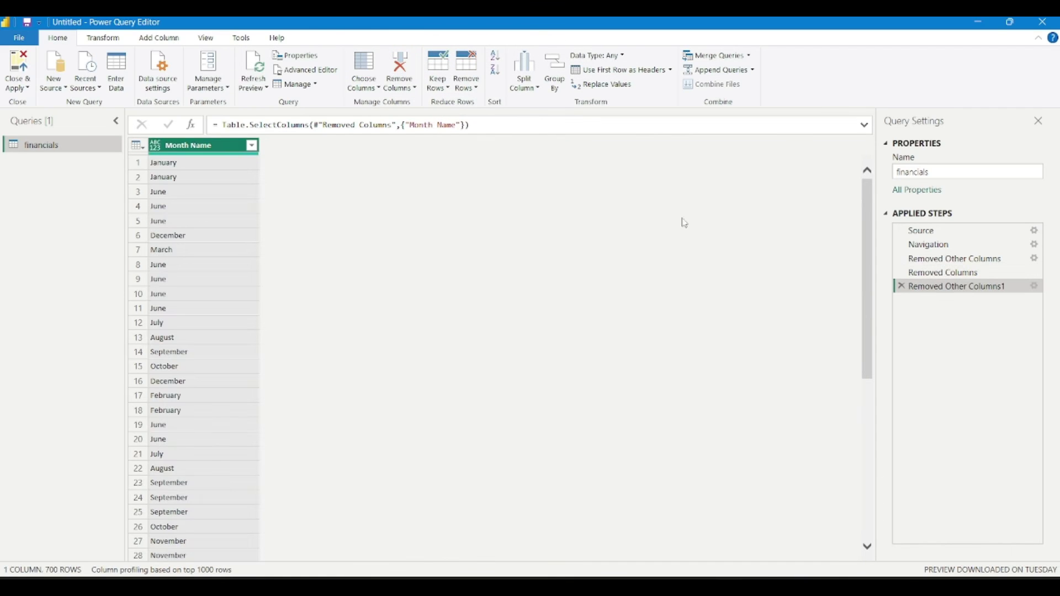
Step: Delete the three column-removal steps from the applied steps, back to the Navigation step
left_click(901, 286)
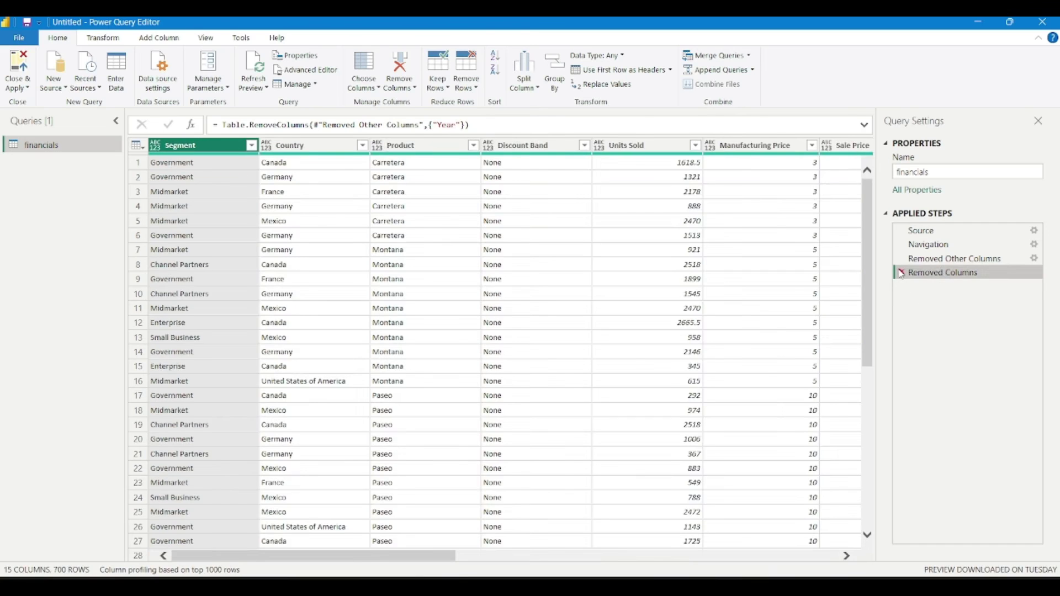
left_click(901, 272)
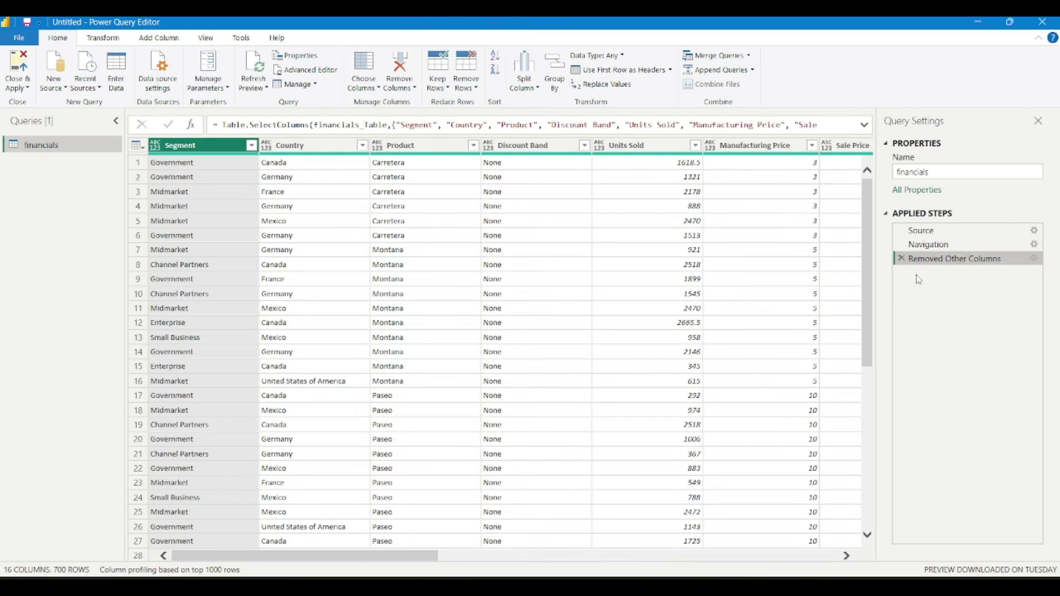
left_click(902, 260)
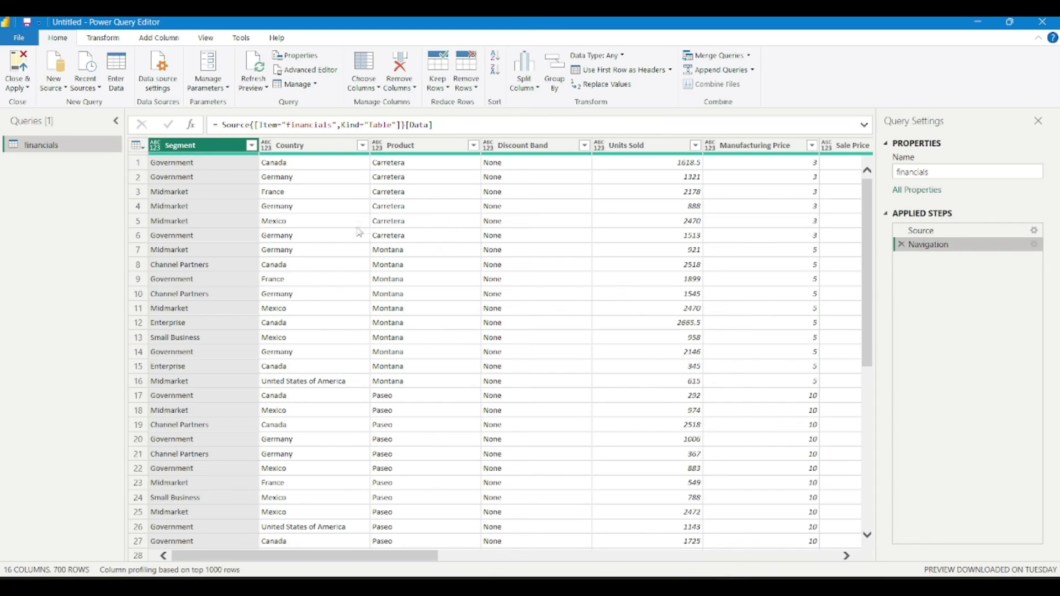
Step: Keep only the top 10 rows of the financials table
left_click(449, 91)
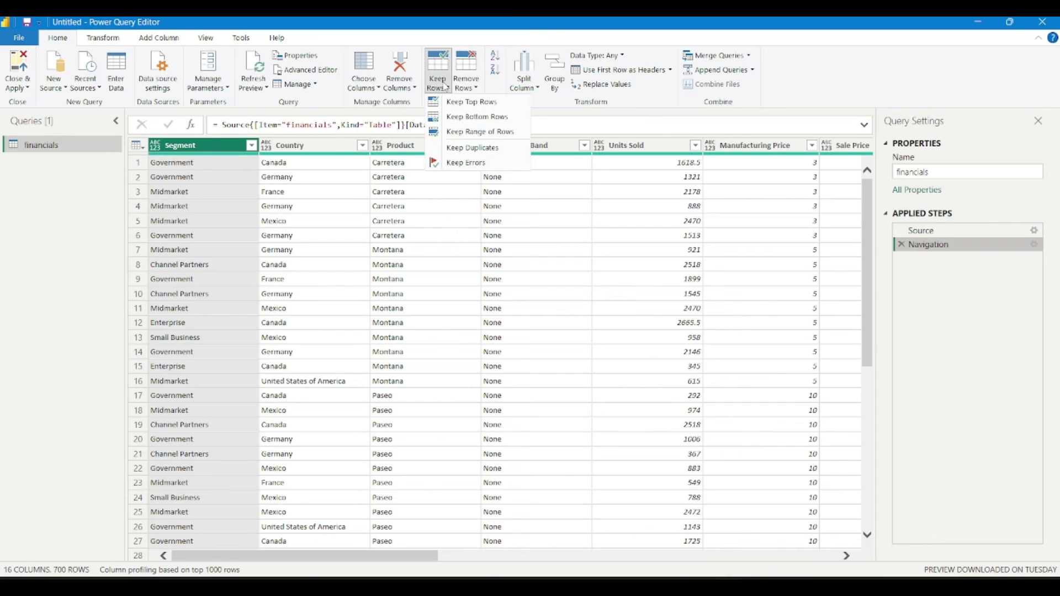
left_click(472, 102)
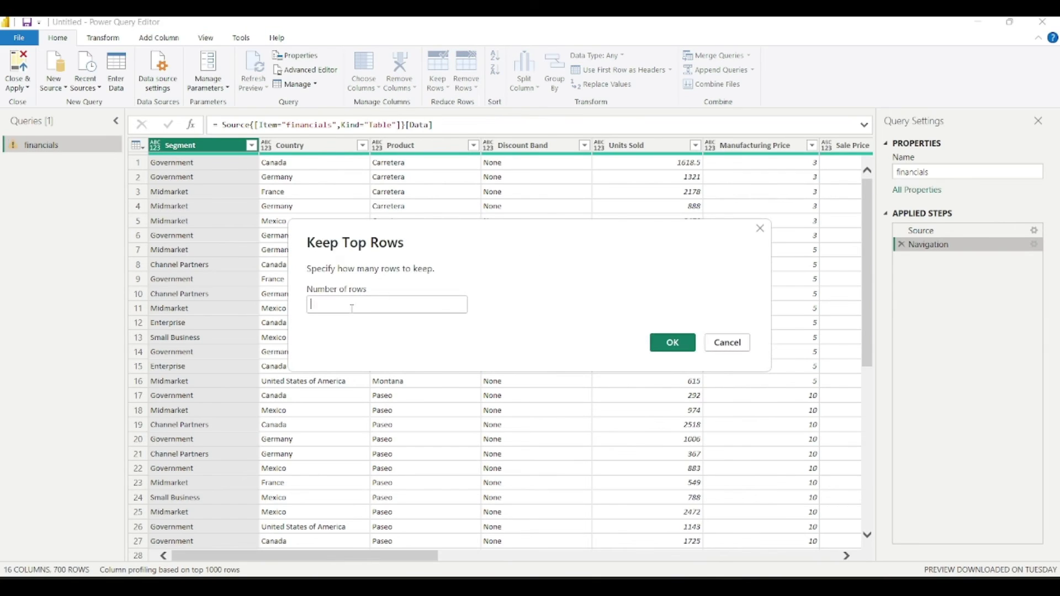
left_click(351, 308)
type("10")
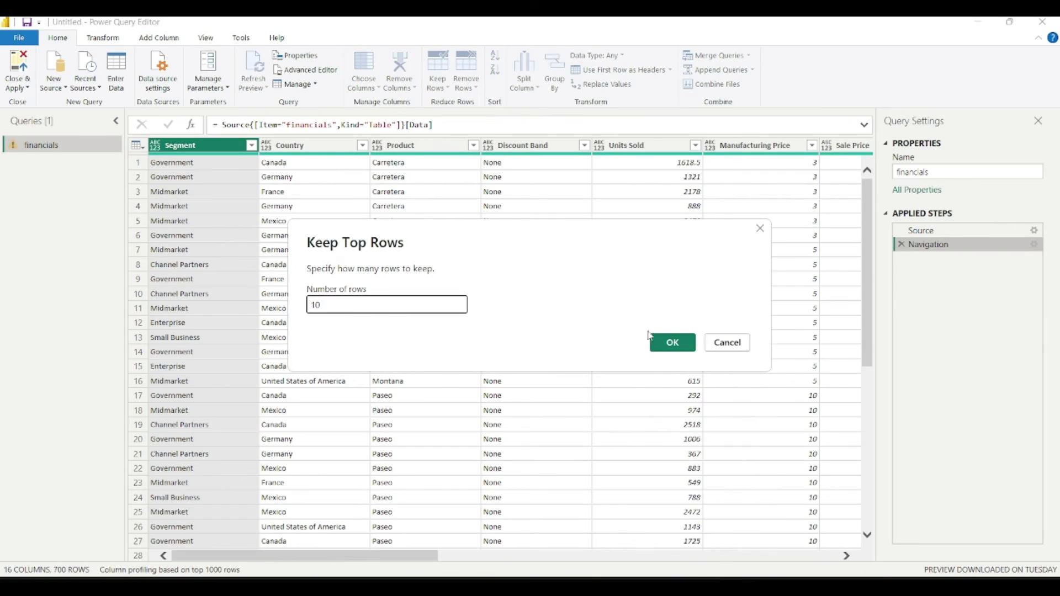
left_click(670, 341)
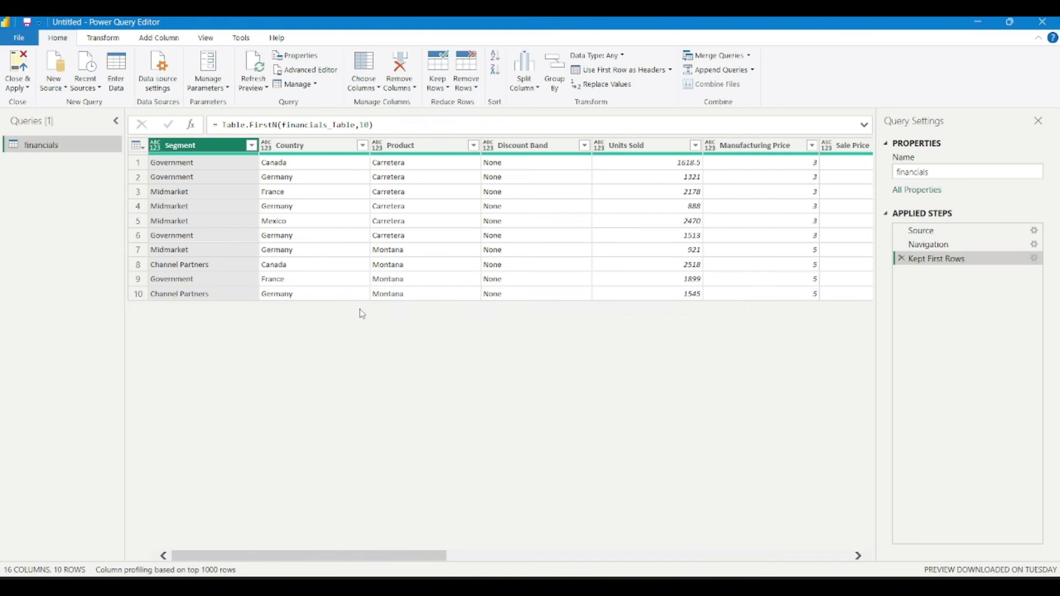
Step: Keep only the bottom 5 of the remaining rows in the financials table
left_click(439, 83)
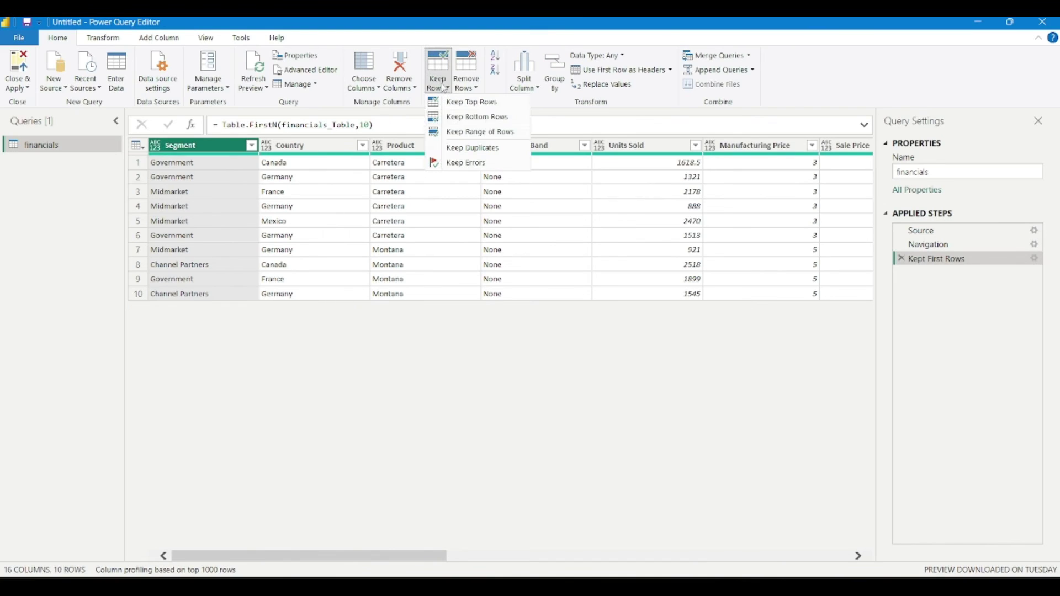
left_click(488, 118)
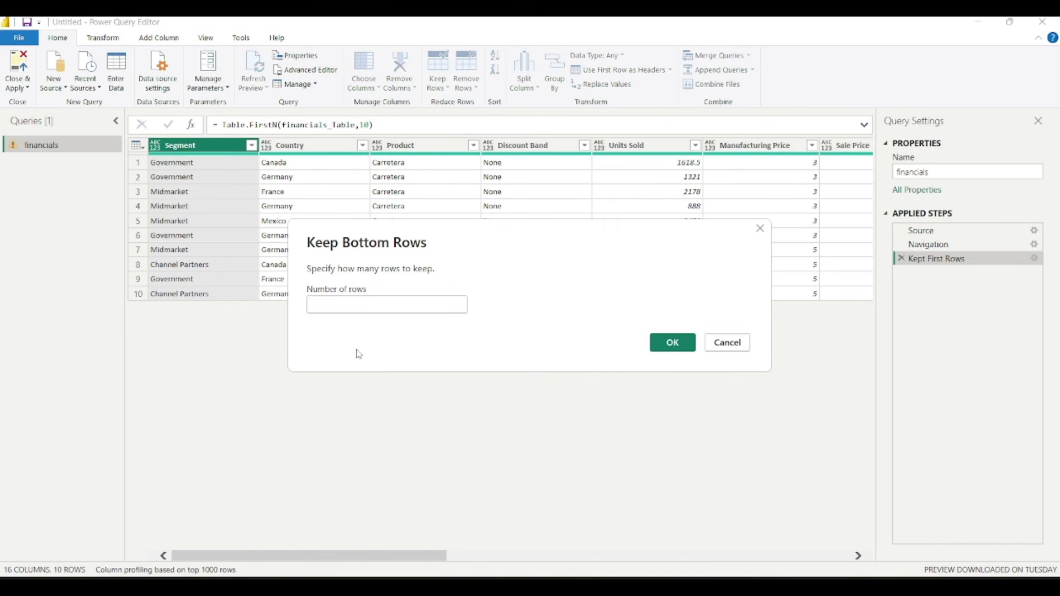
type("5")
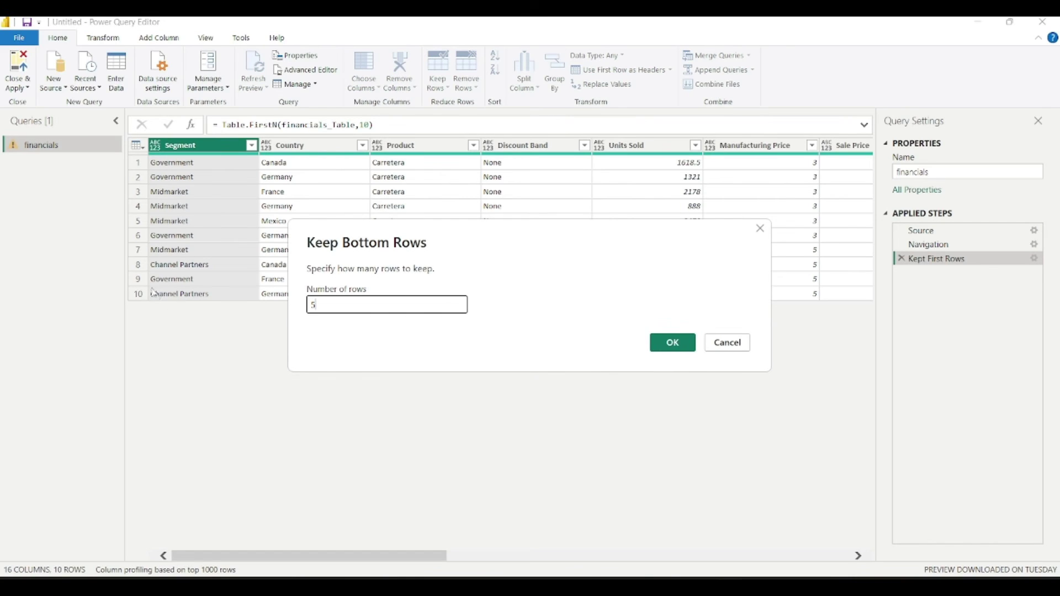
left_click(683, 348)
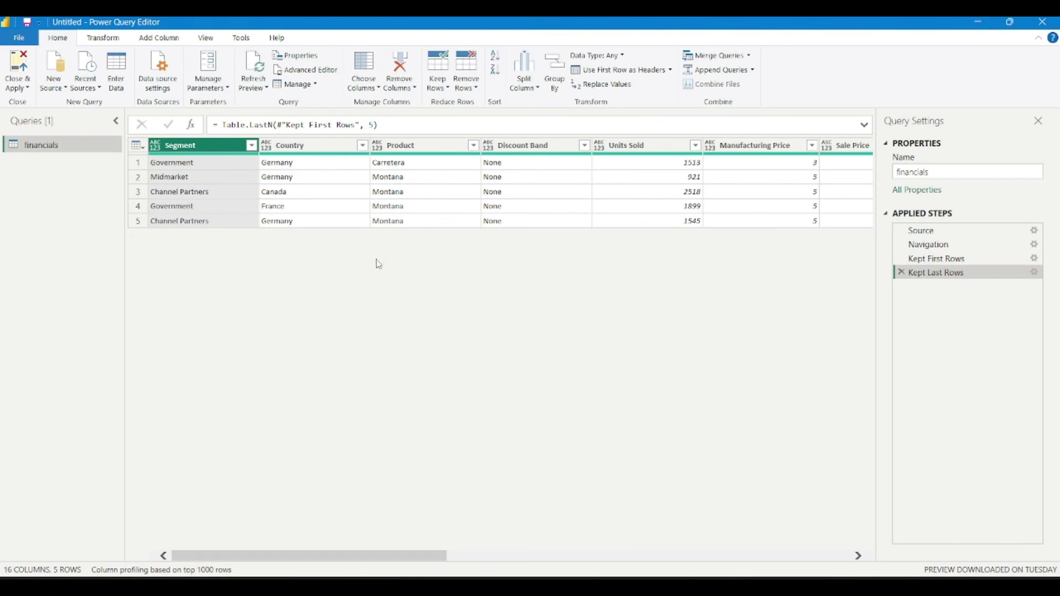
Step: Delete the Kept Last Rows and Kept First Rows steps from the applied steps, back to the Navigation step
left_click(902, 272)
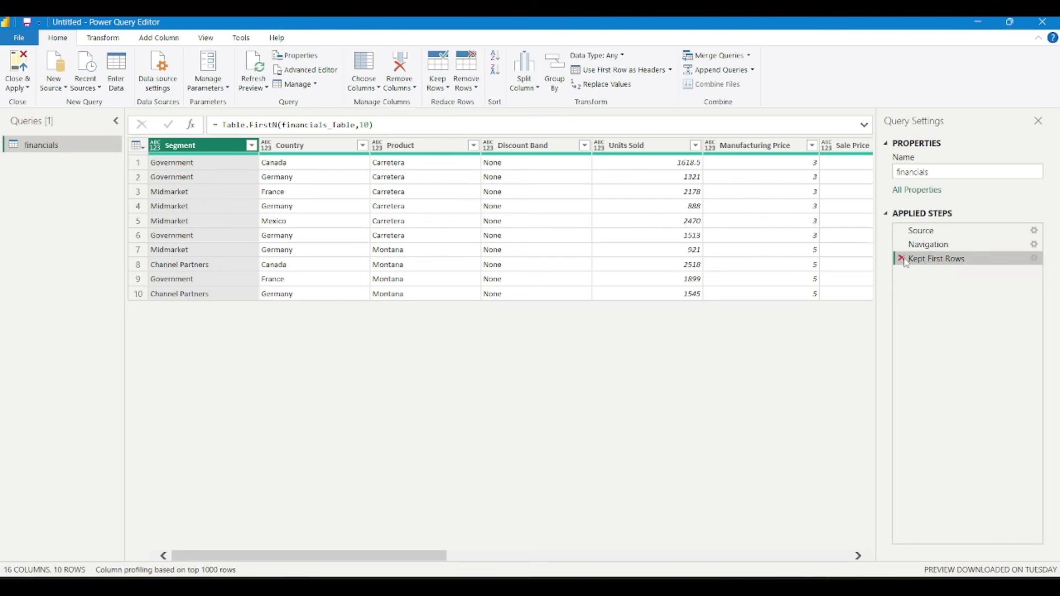
left_click(902, 259)
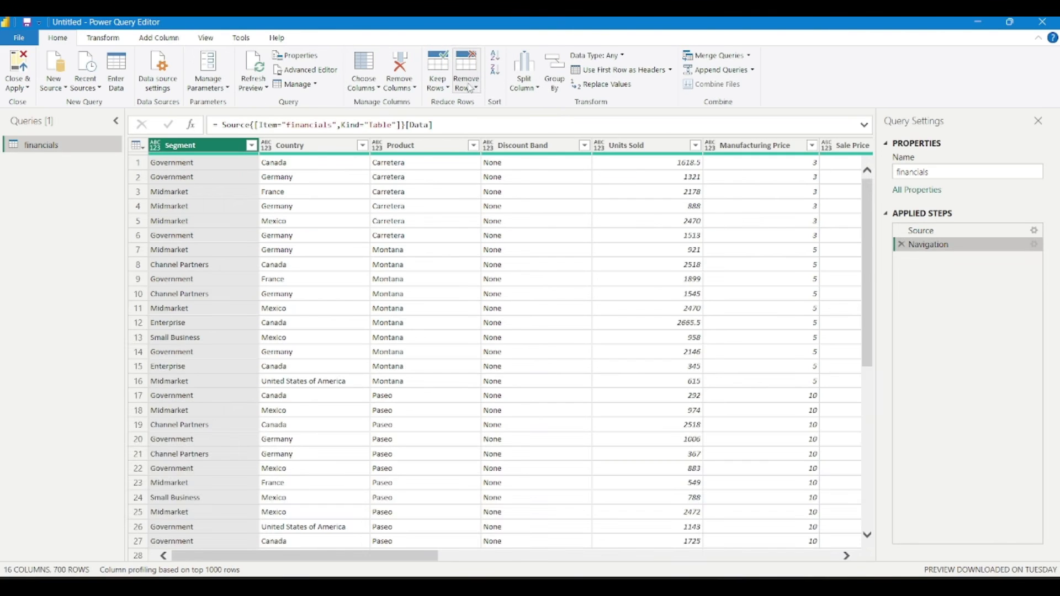
Step: Review the Keep Range of Rows settings and the available options for removing rows, without applying any
left_click(438, 85)
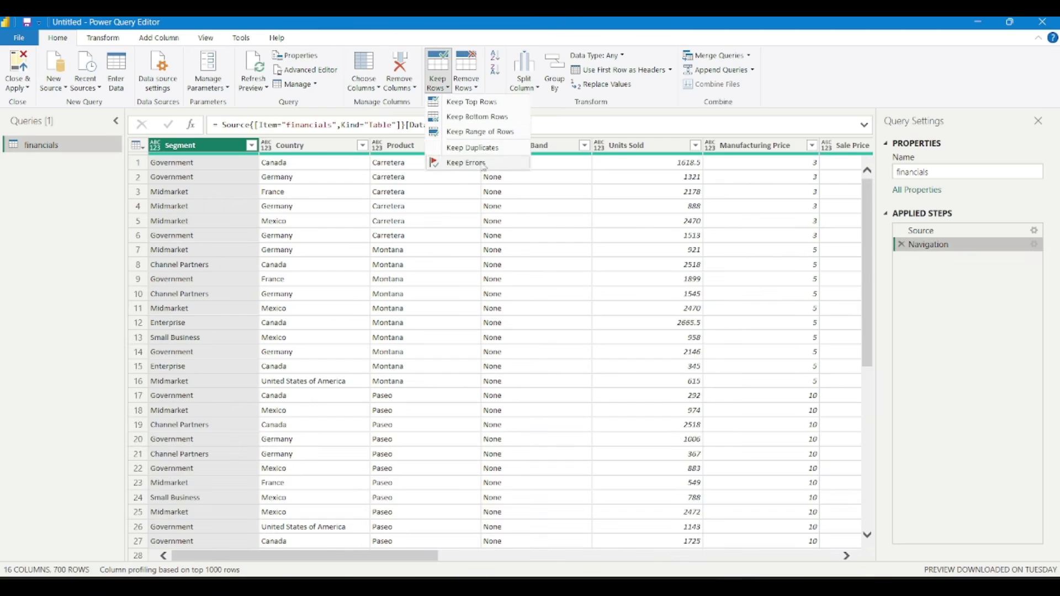
left_click(512, 138)
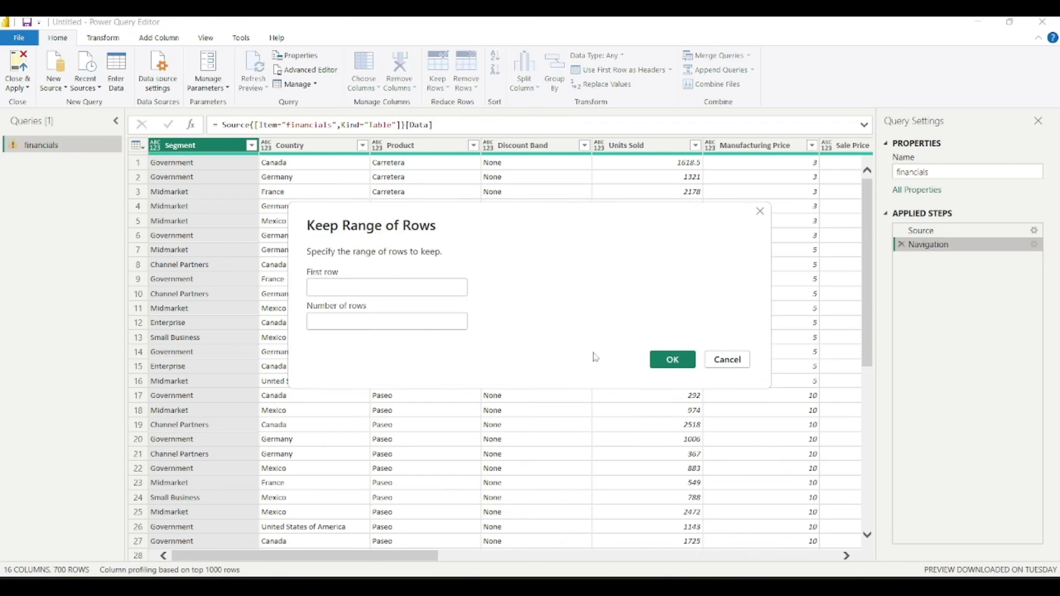
left_click(728, 360)
left_click(470, 84)
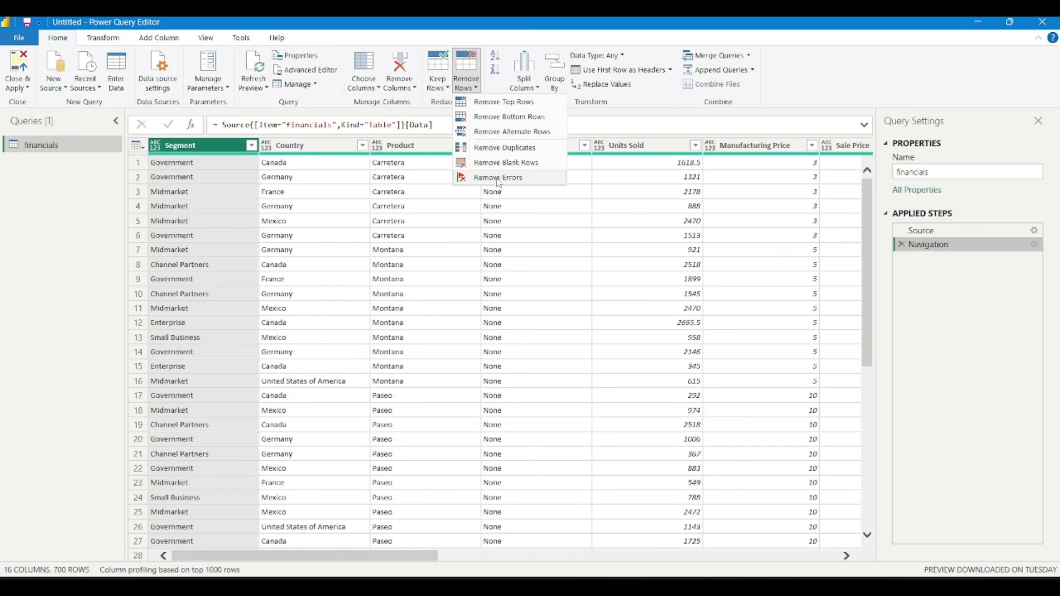
left_click(567, 211)
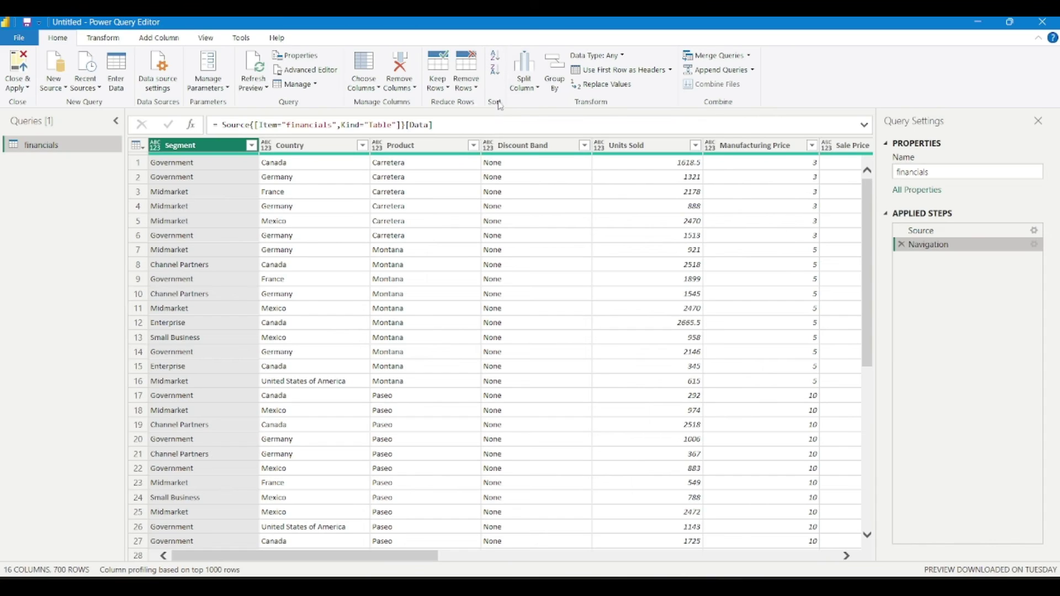
Step: Split the Date column by the custom delimiter "/" at each occurrence of the delimiter
left_click(529, 90)
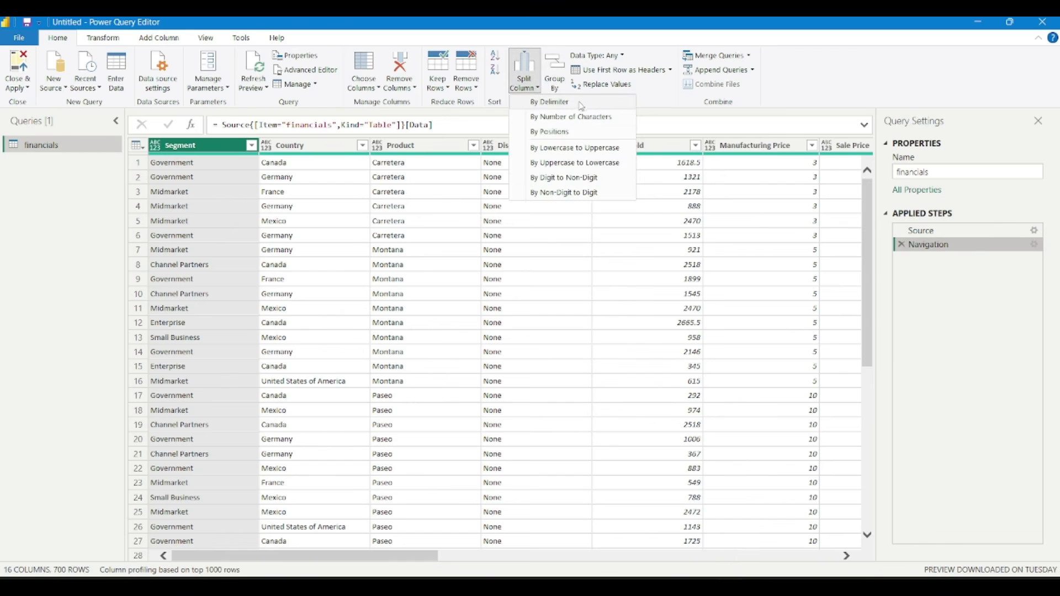
left_click(425, 198)
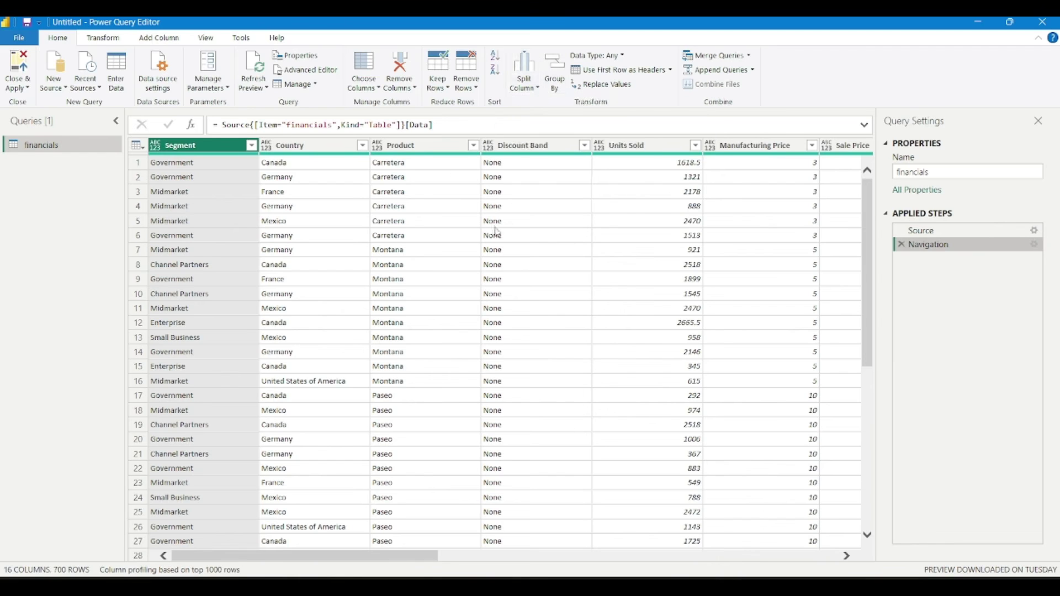
scroll(498, 232, "right", 10)
scroll(577, 264, "right", 5)
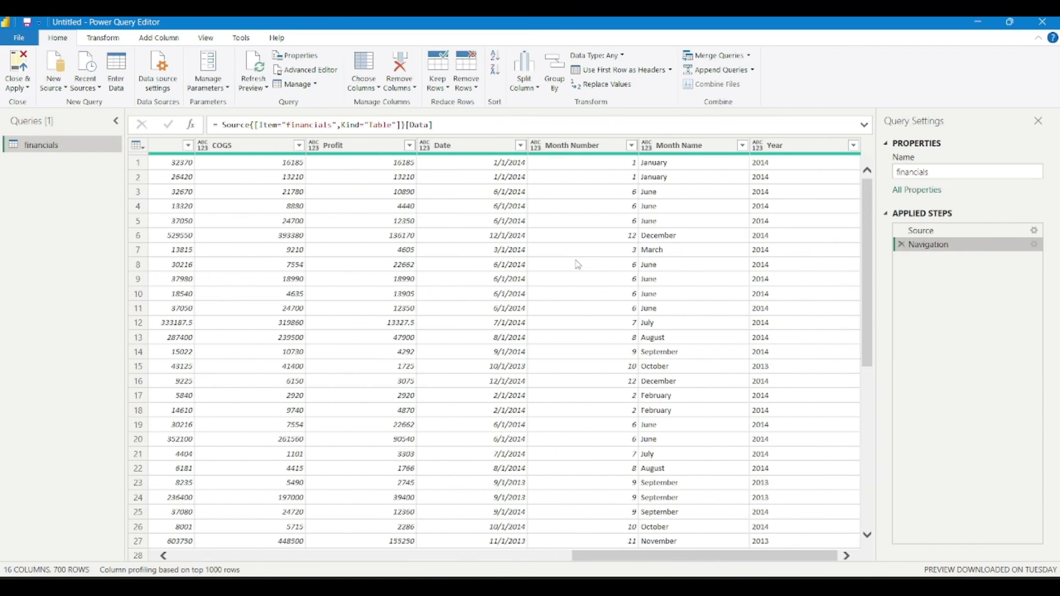
left_click(502, 148)
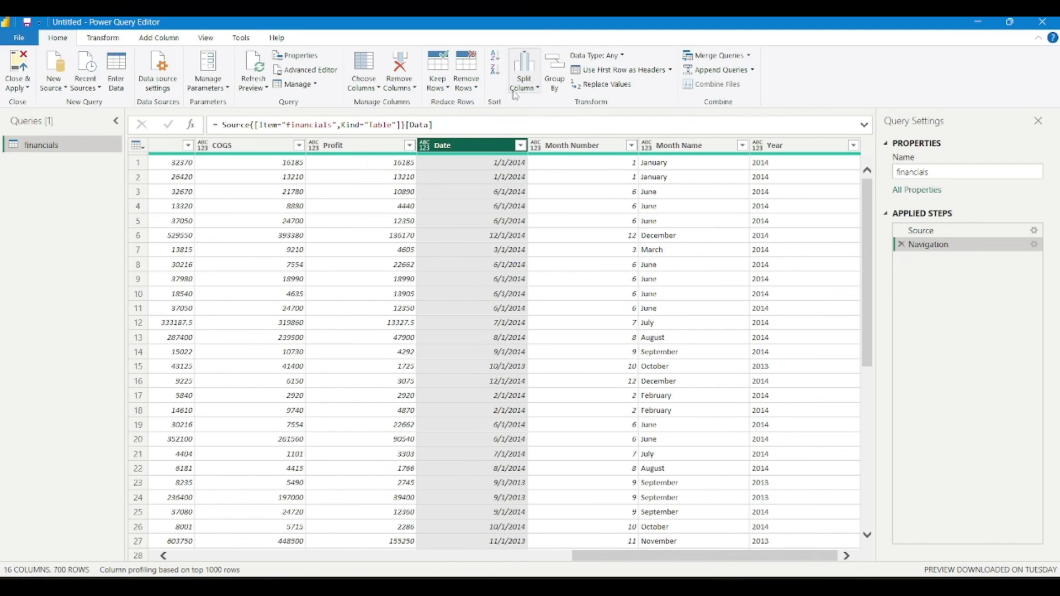
left_click(540, 90)
left_click(539, 100)
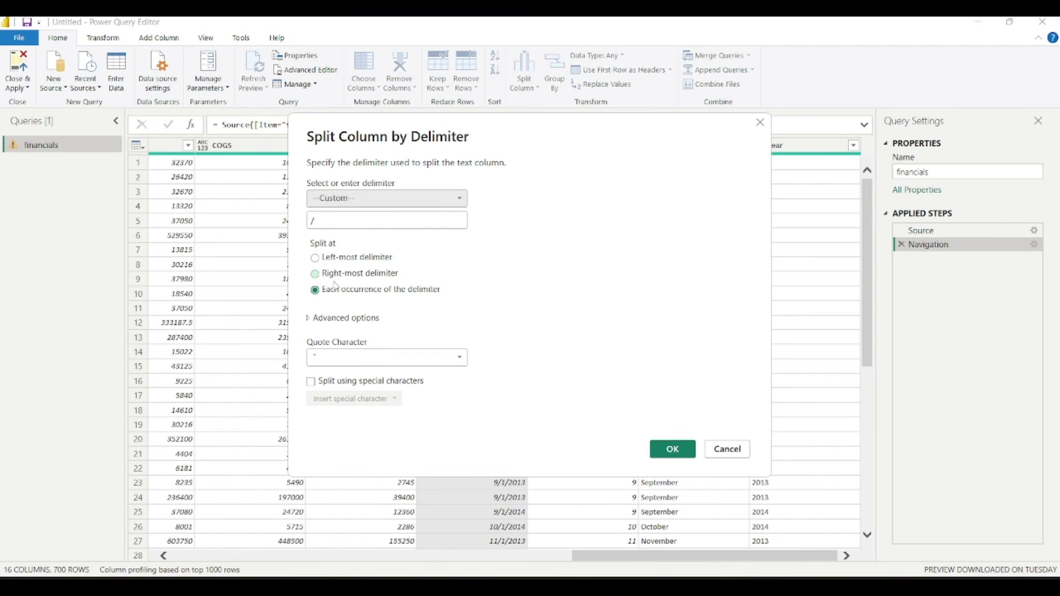
left_click(313, 218)
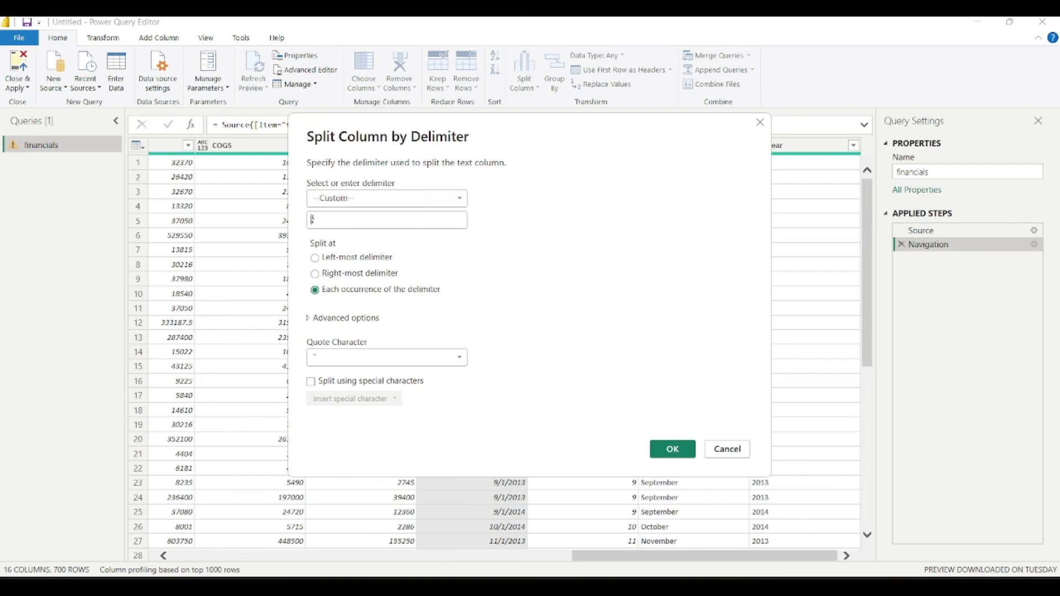
left_click(384, 203)
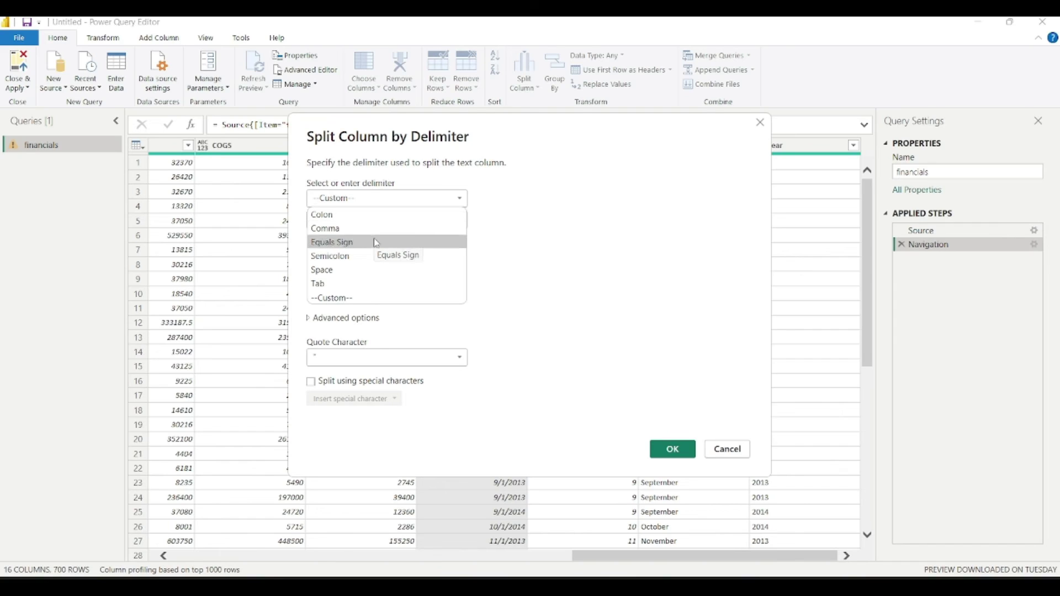
left_click(365, 203)
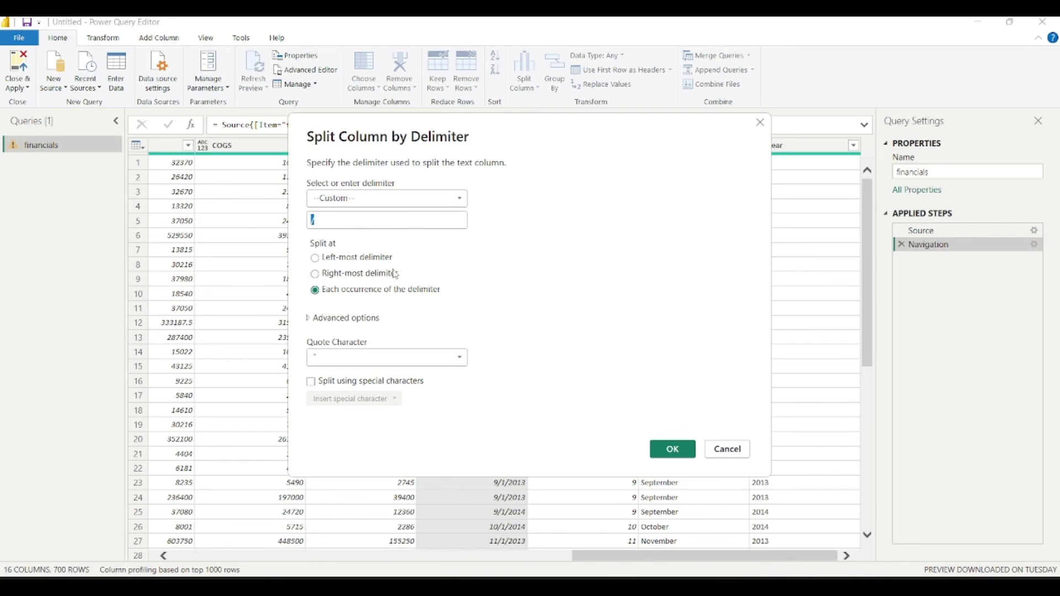
left_click(477, 280)
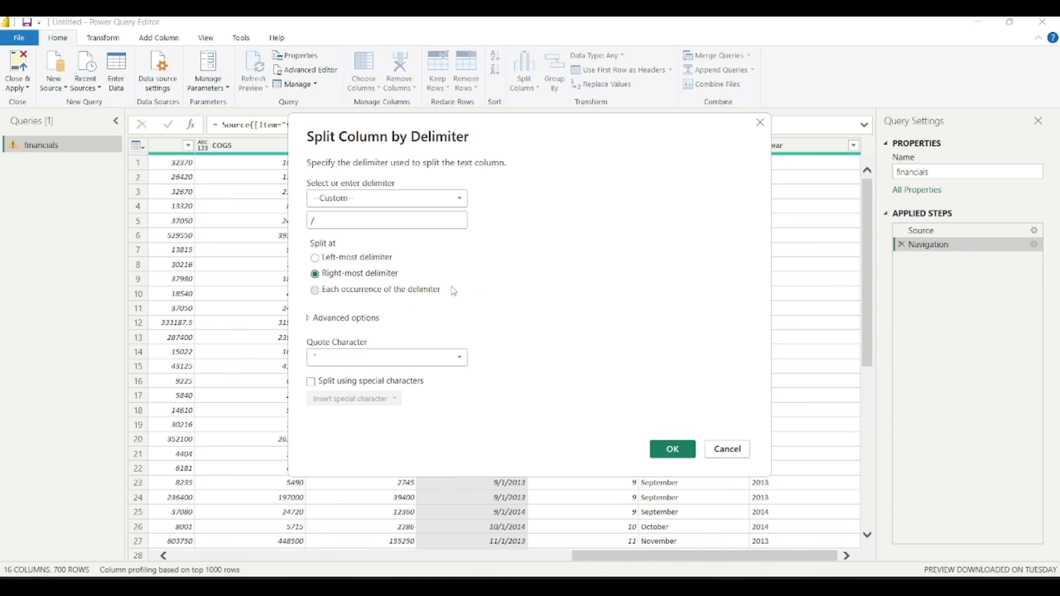
left_click(316, 291)
left_click(684, 452)
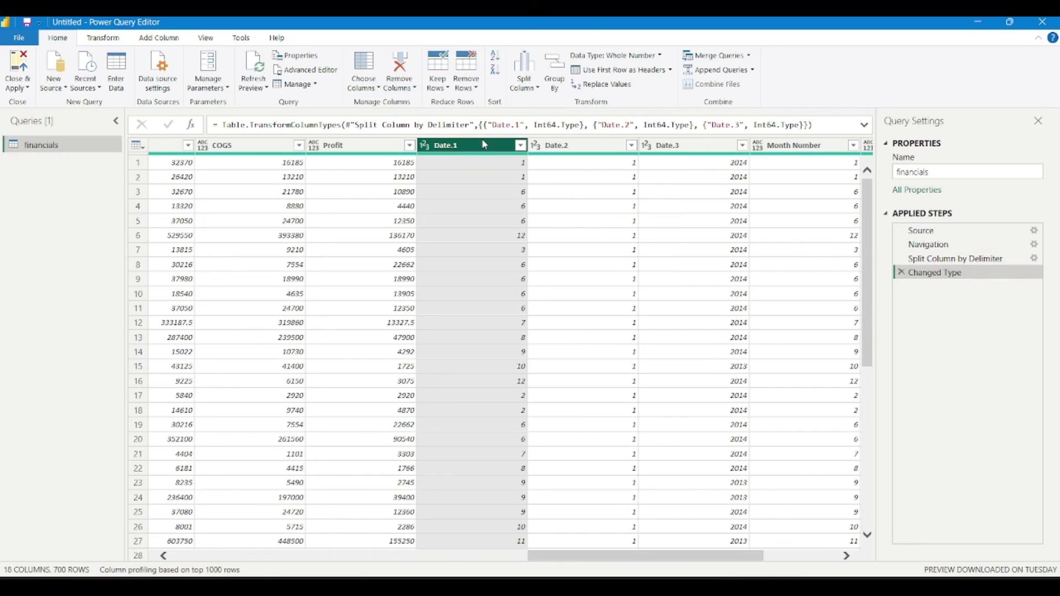
Step: Delete the Changed Type and Split Column by Delimiter steps to restore the original Date column
left_click(903, 273)
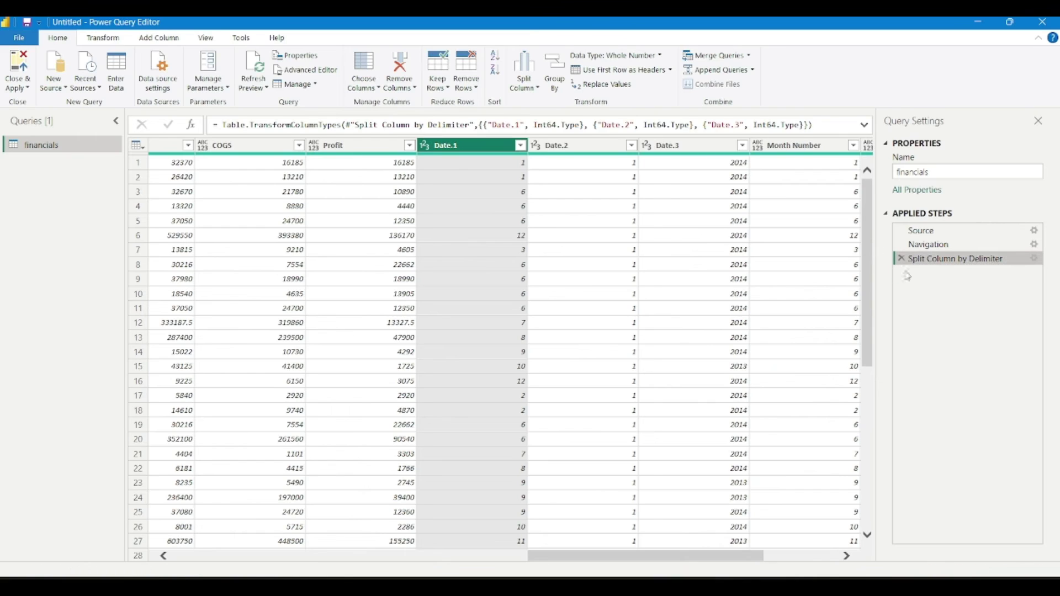
left_click(523, 87)
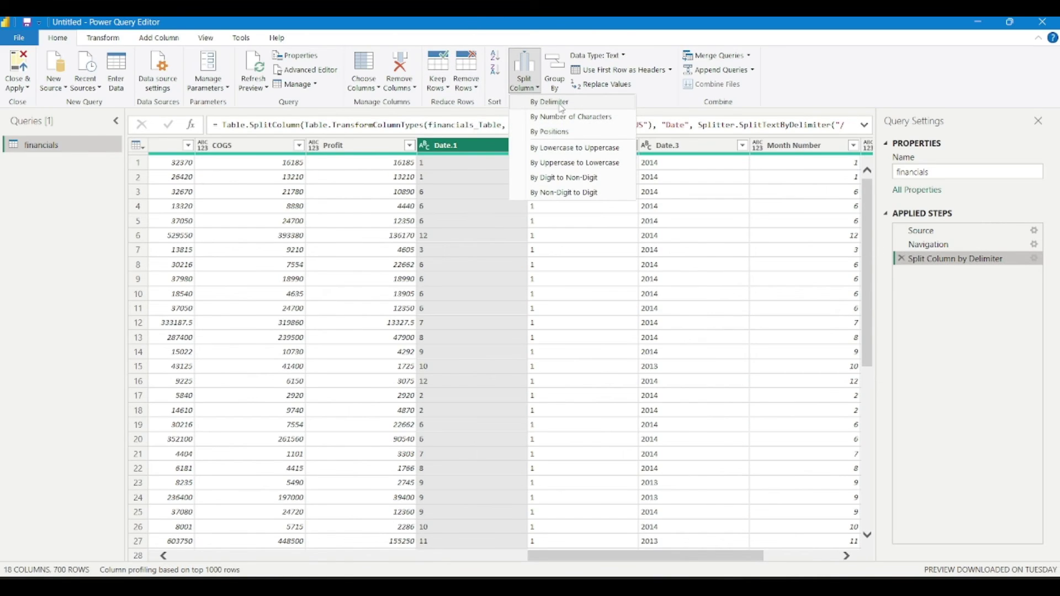
left_click(908, 260)
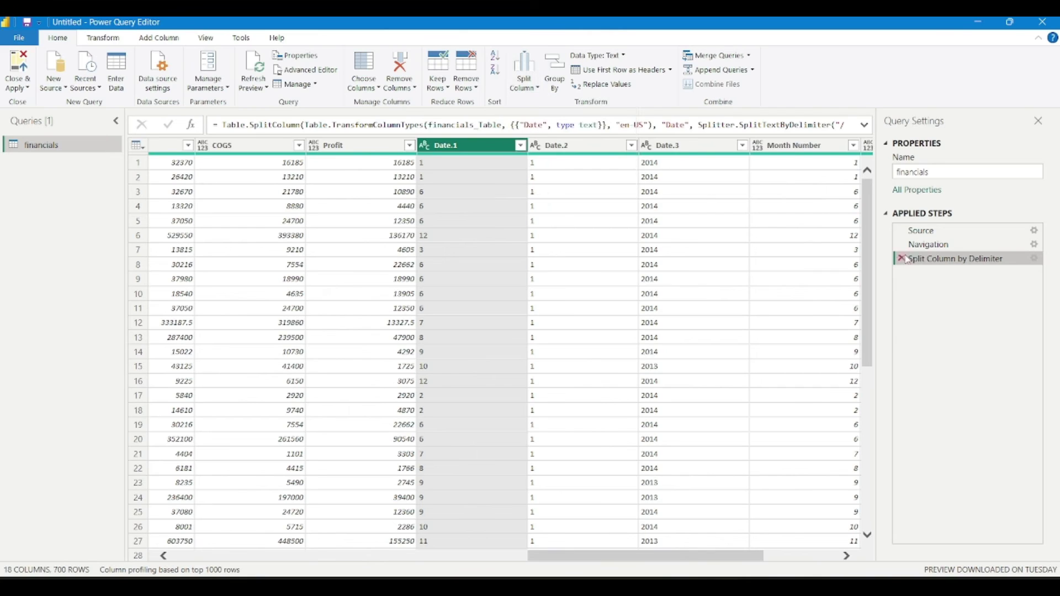
left_click(902, 259)
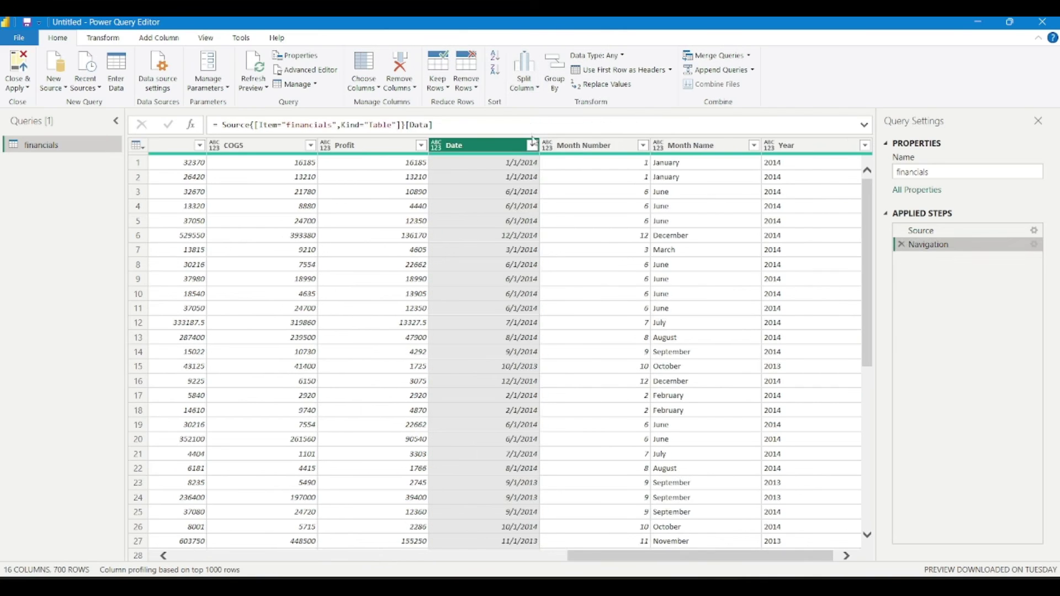
Step: Review the Group By settings for the Date column and close them without grouping
left_click(555, 77)
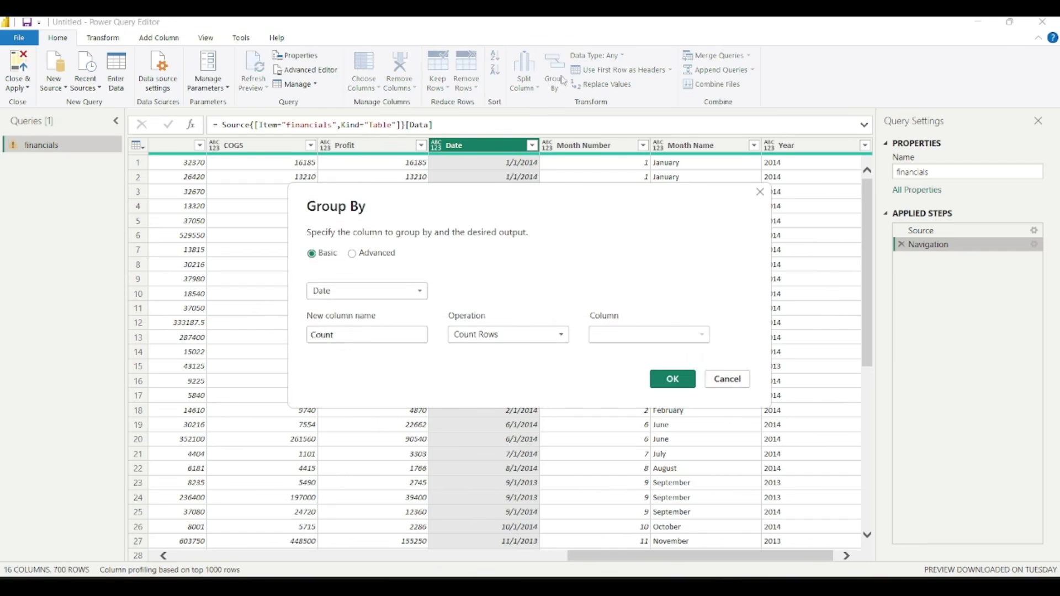
left_click(728, 379)
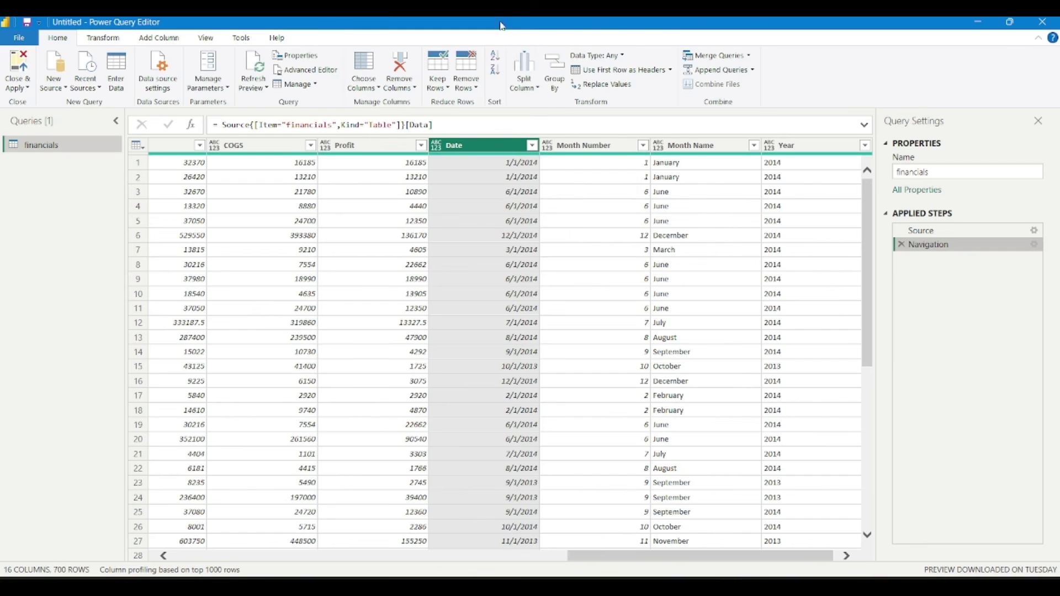
Step: Split the Date column by the custom delimiter "/" at the right-most delimiter and select the resulting year column
left_click(526, 80)
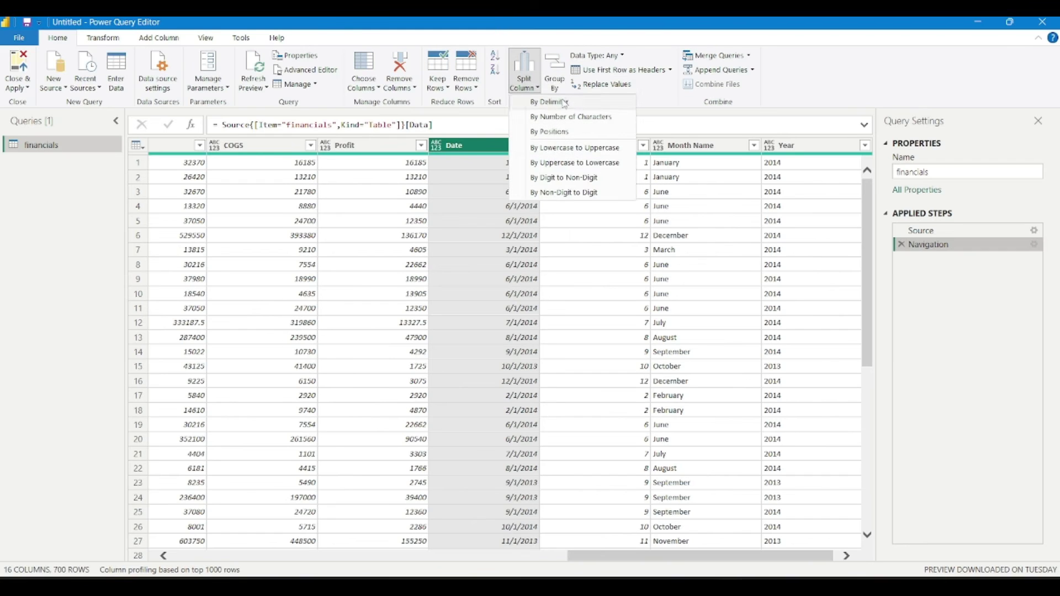
left_click(565, 103)
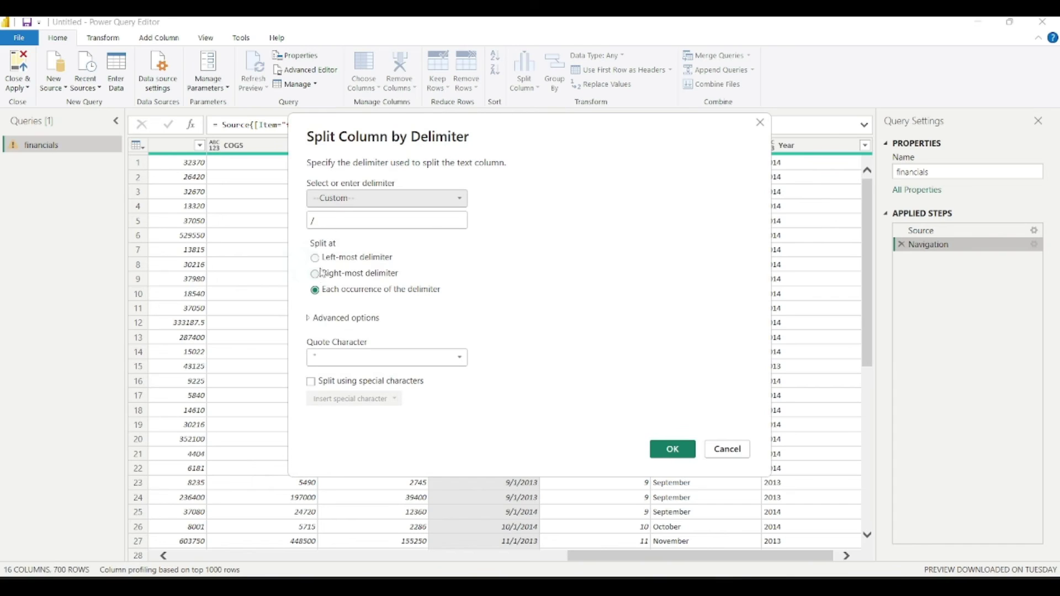
left_click(316, 275)
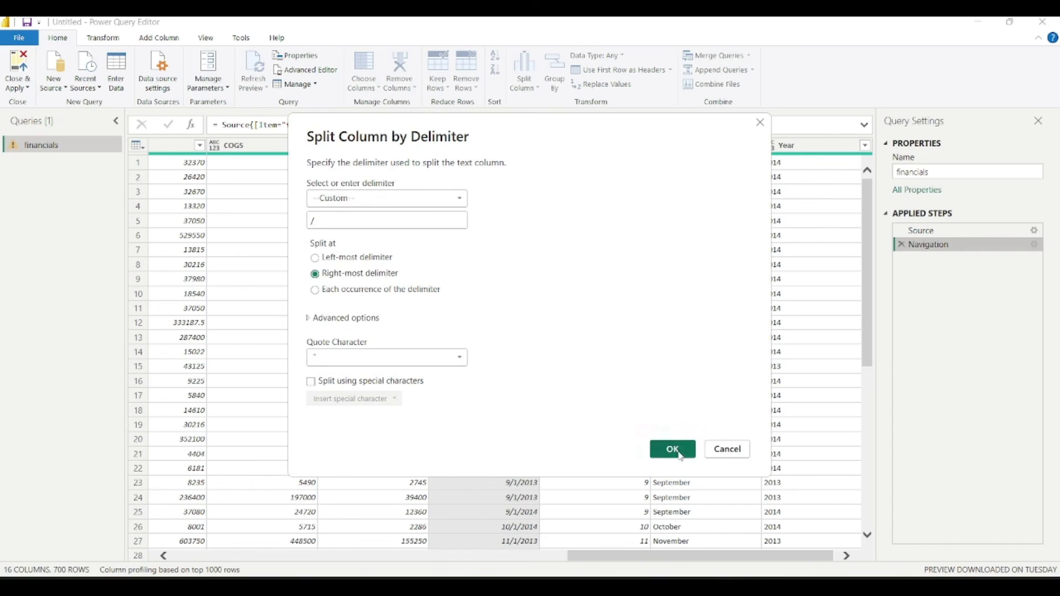
left_click(672, 450)
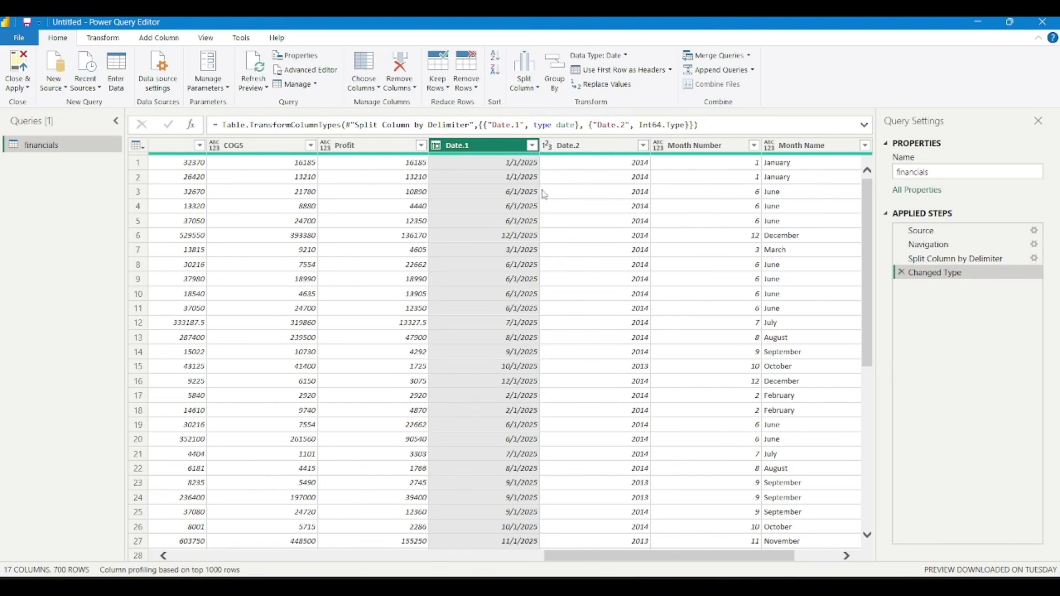
left_click(608, 160)
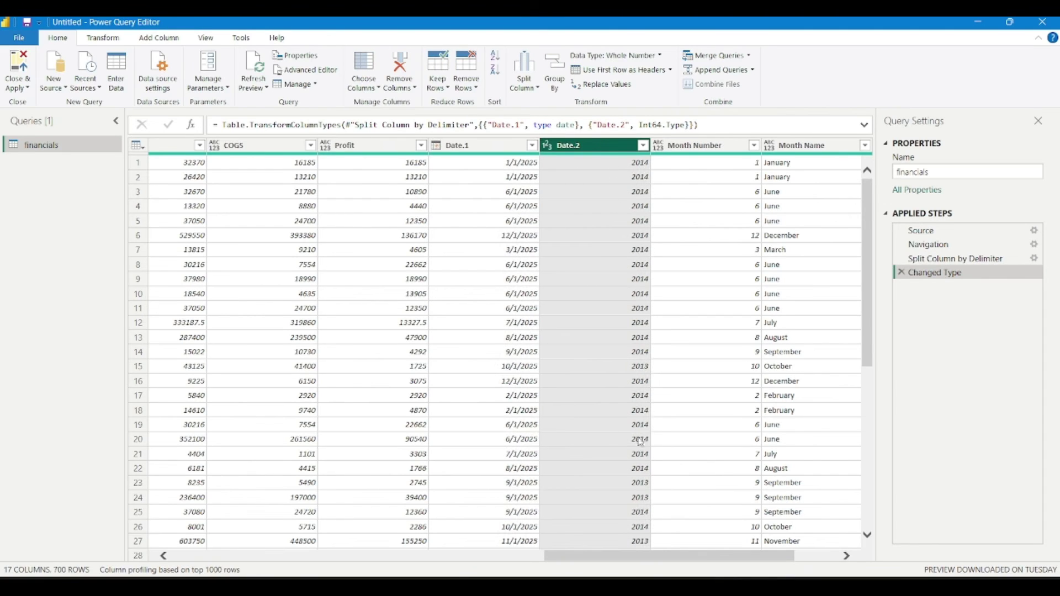
Step: Review the split column results in the table and the available Split Column options for the Date.2 column
scroll(703, 421, "right", 1)
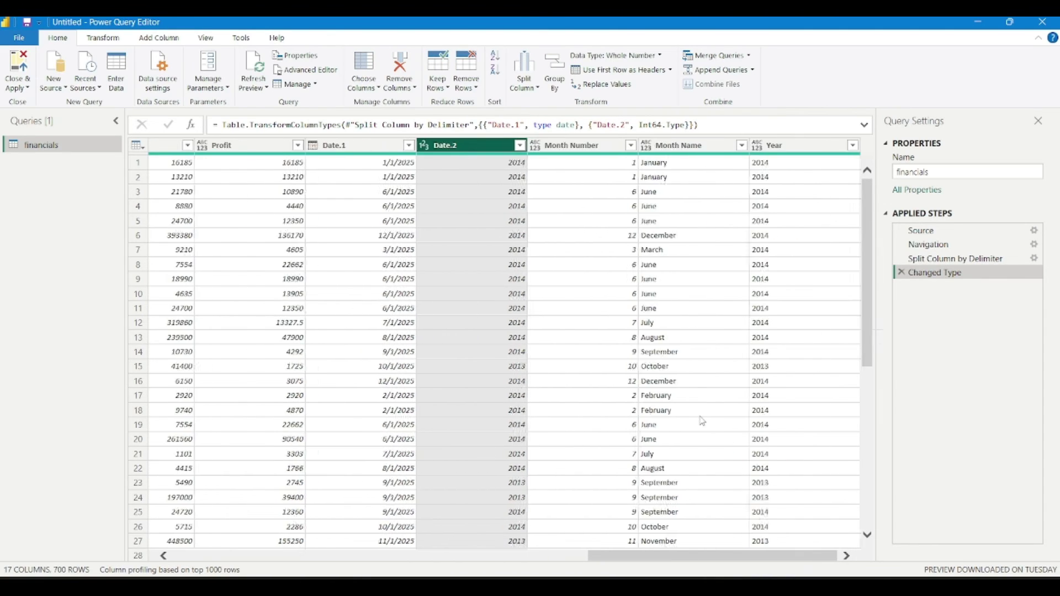
scroll(701, 422, "left", 6)
scroll(703, 422, "right", 5)
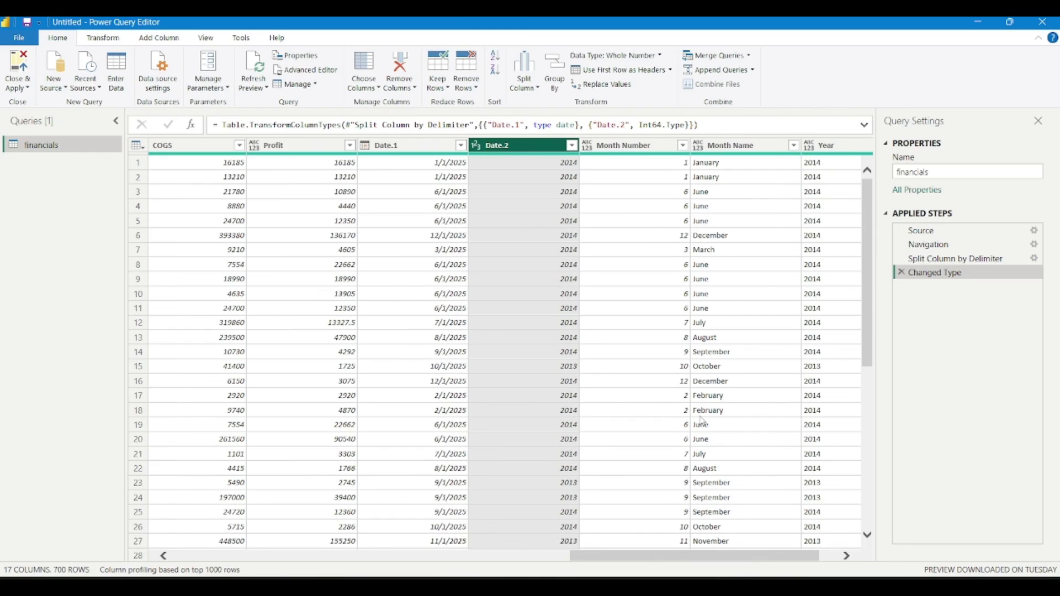
left_click(530, 89)
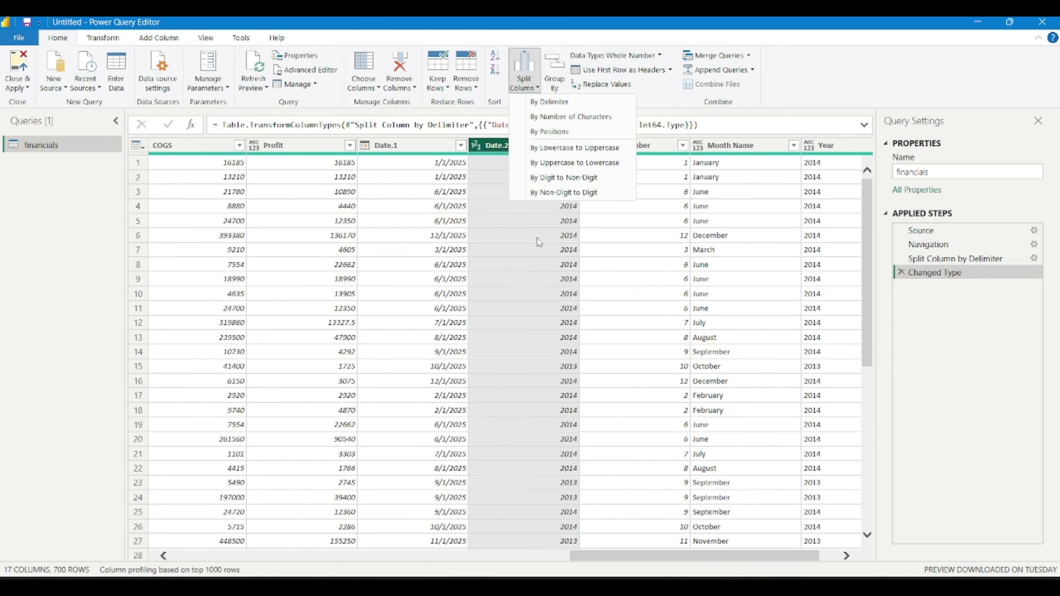
scroll(388, 284, "left", 10)
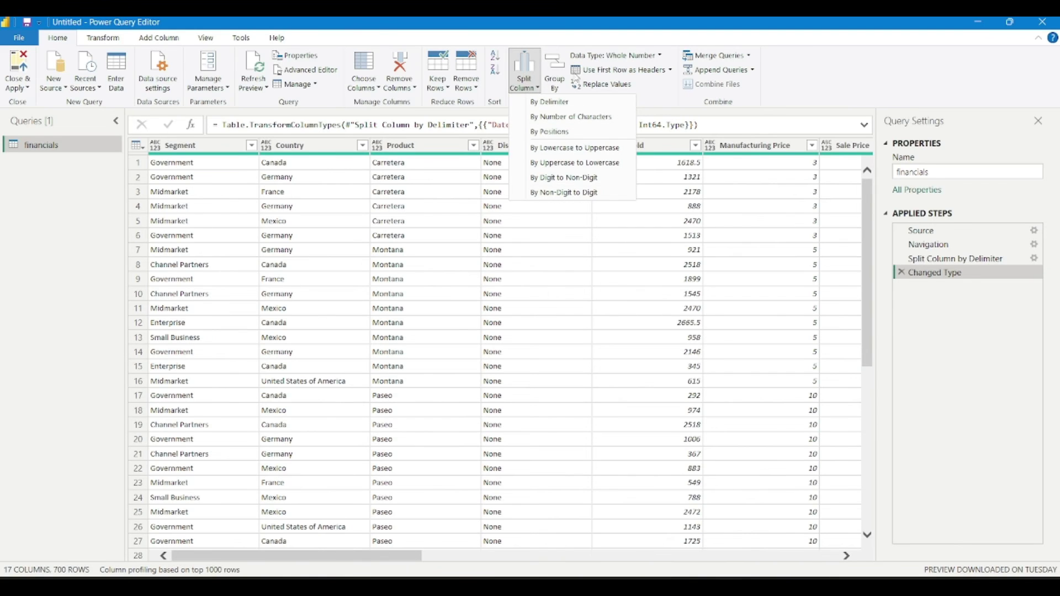
Step: Group the table by Segment with a new column named New_group_seg that sums Units Sold
left_click(555, 83)
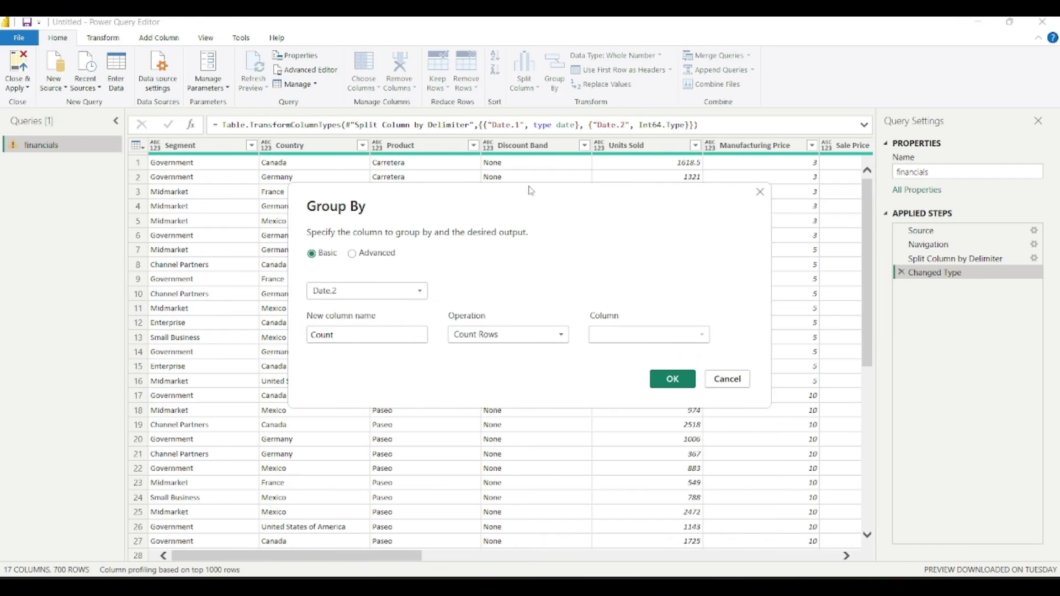
left_click(731, 380)
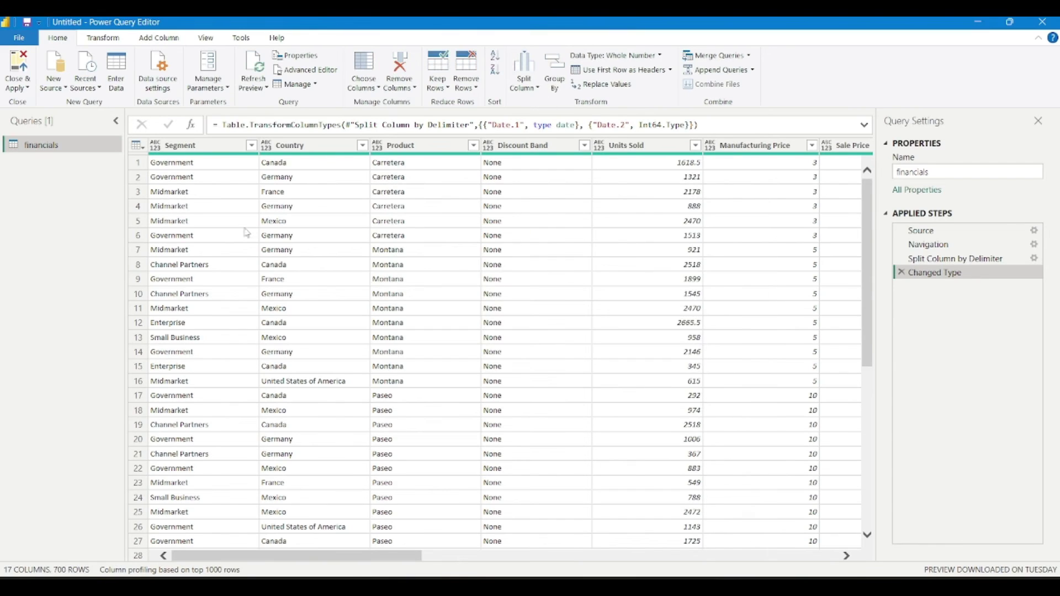
left_click(216, 145)
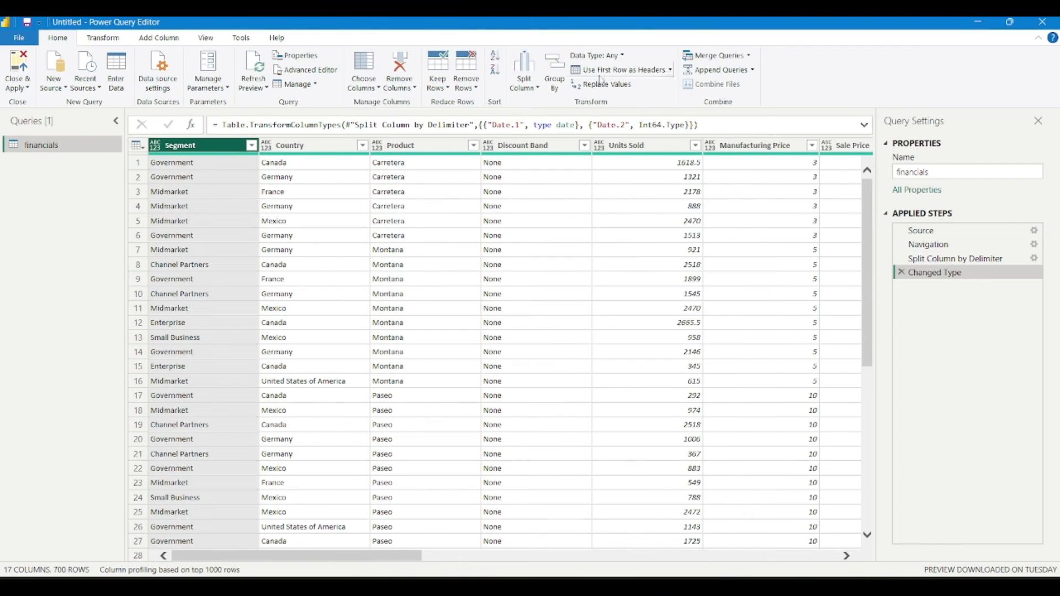
left_click(555, 82)
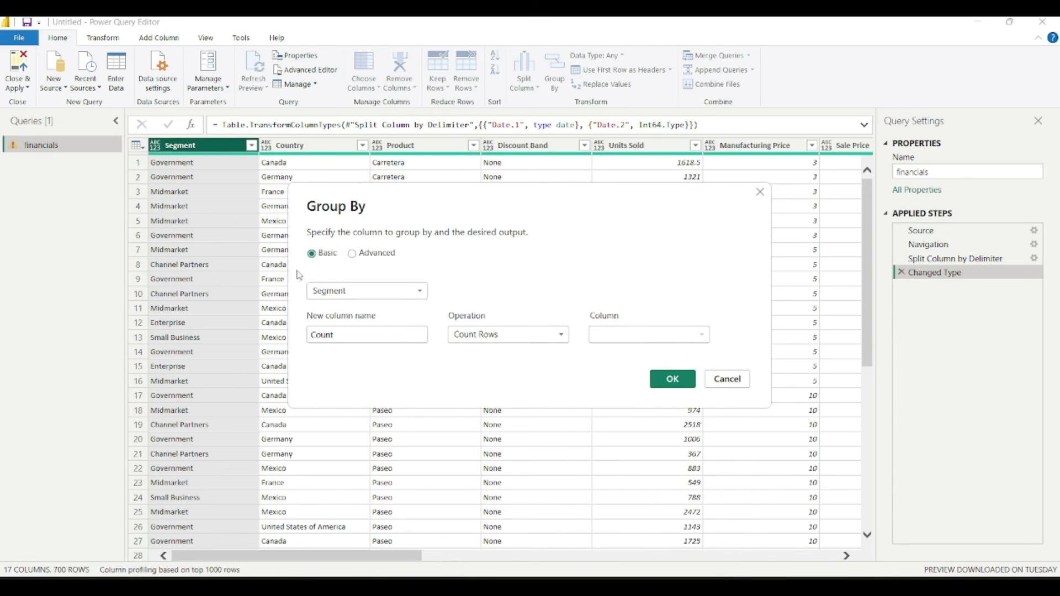
left_click(355, 340)
key("BackSpace")
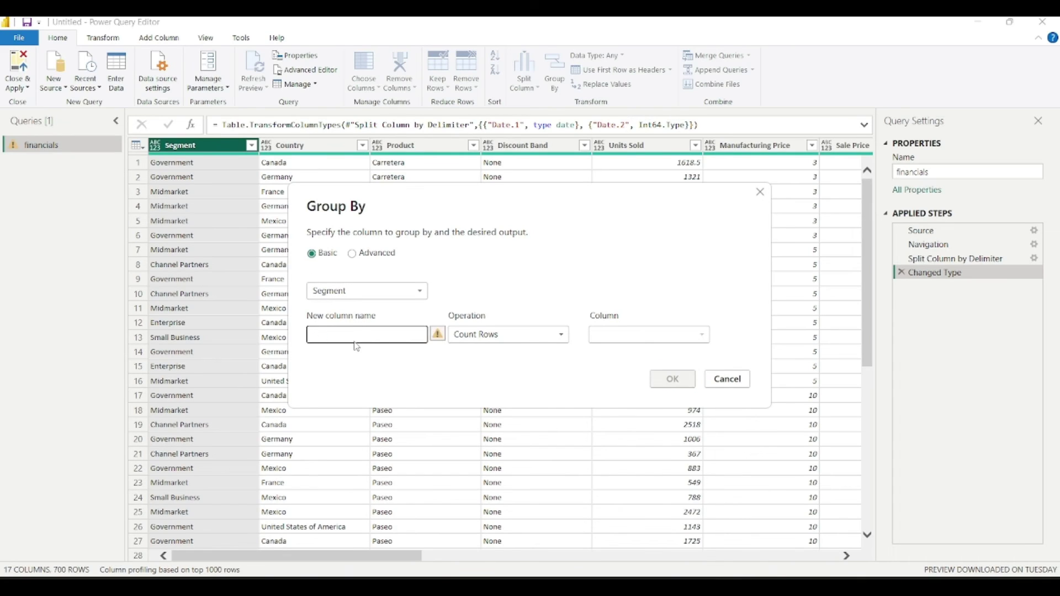
type("New_group_seg")
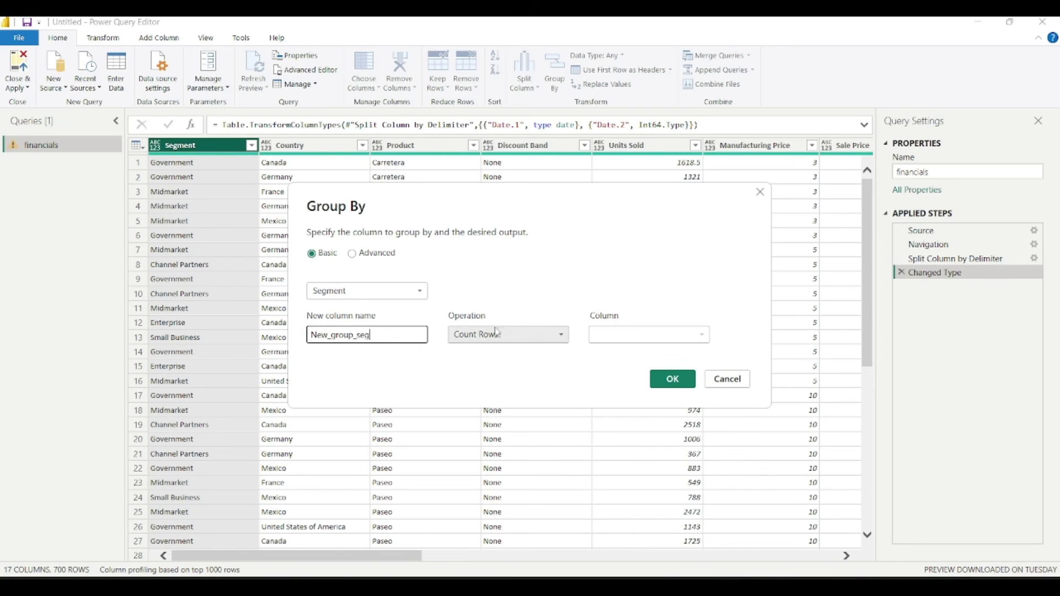
left_click(529, 335)
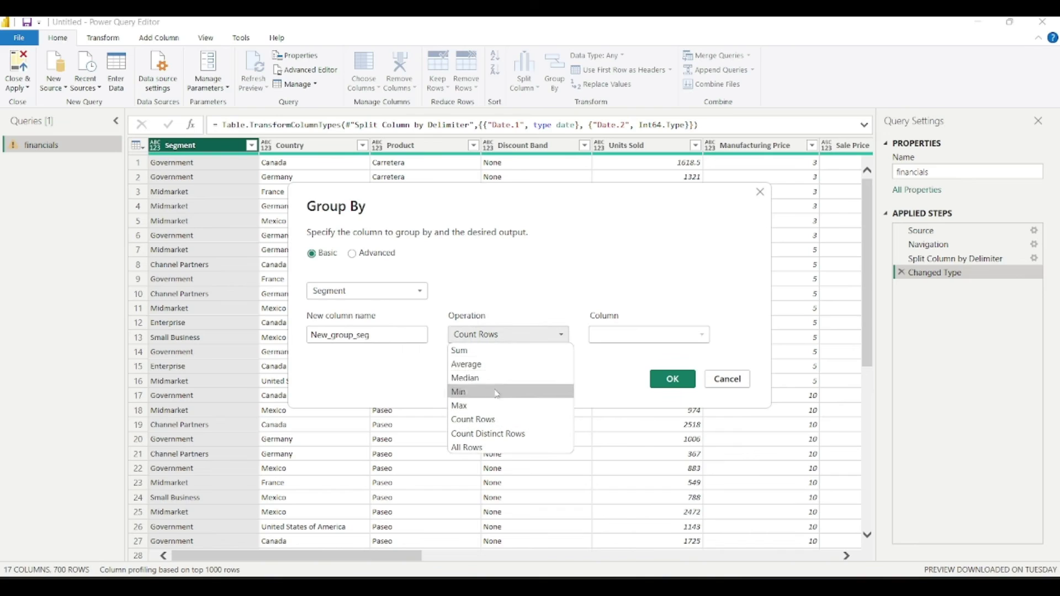
left_click(479, 351)
left_click(659, 337)
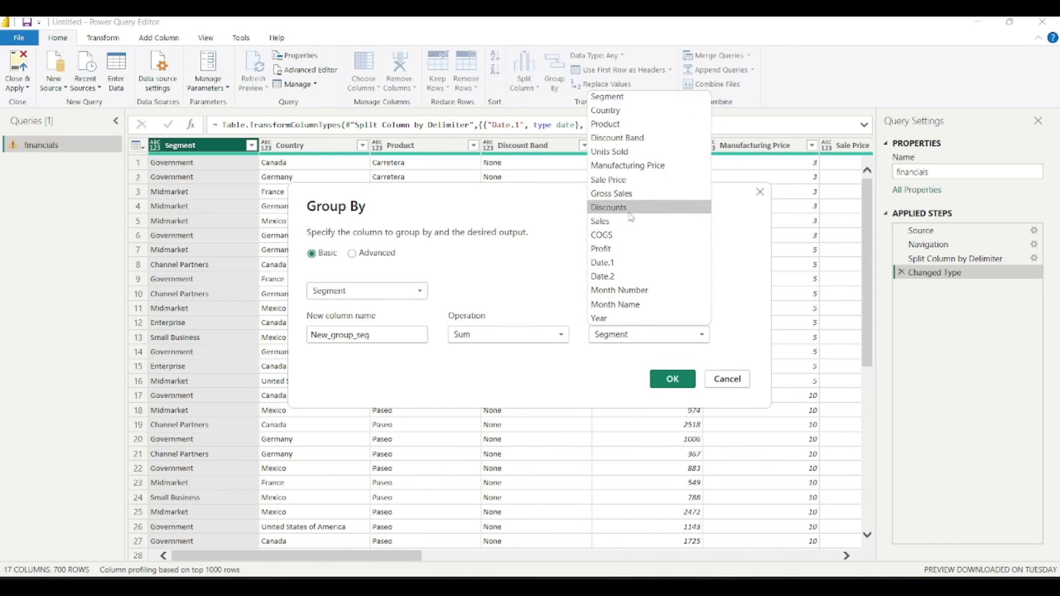
left_click(630, 153)
left_click(674, 380)
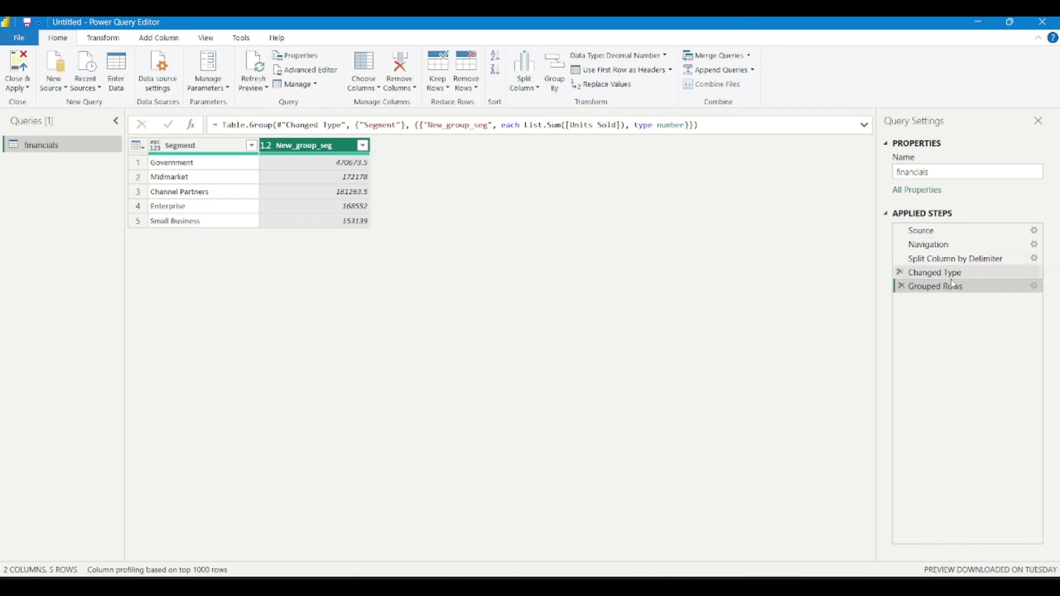
Step: Examine the table at the Changed Type, Split Column by Delimiter, Navigation and Source applied steps
left_click_drag(922, 231, 919, 249)
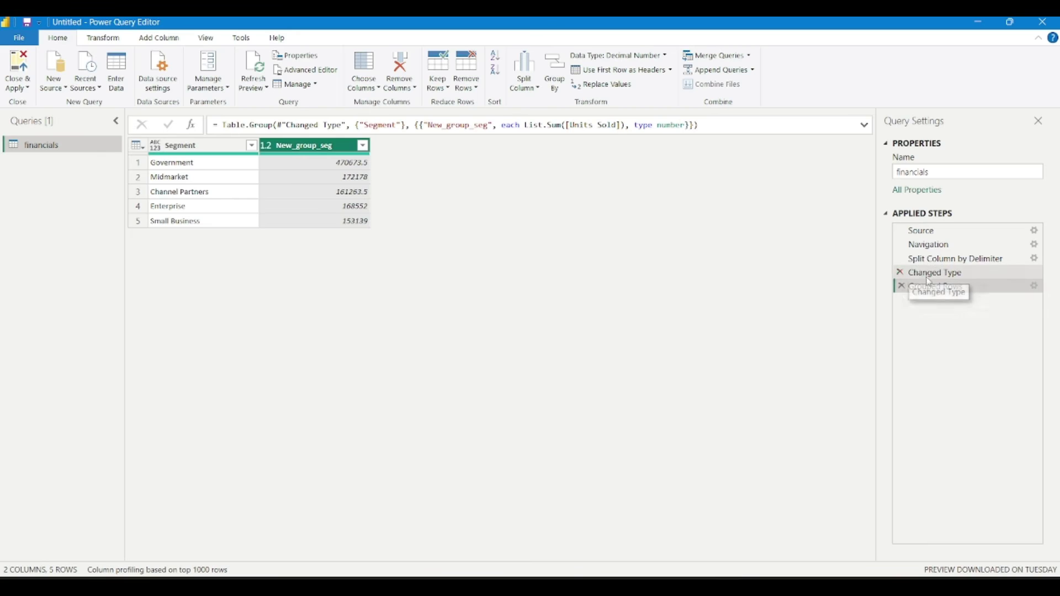
left_click(901, 273)
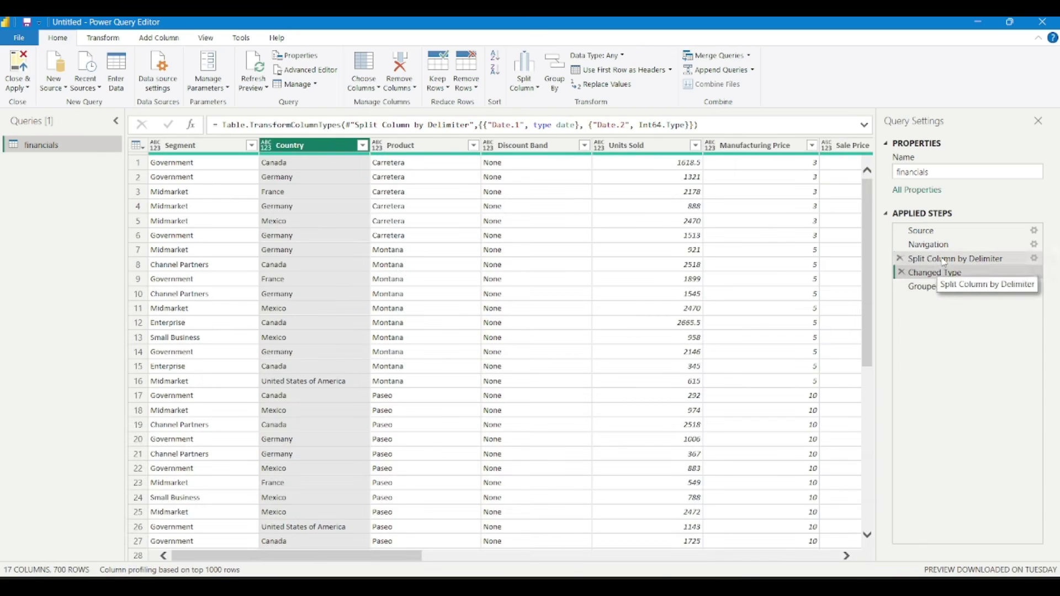
left_click(941, 259)
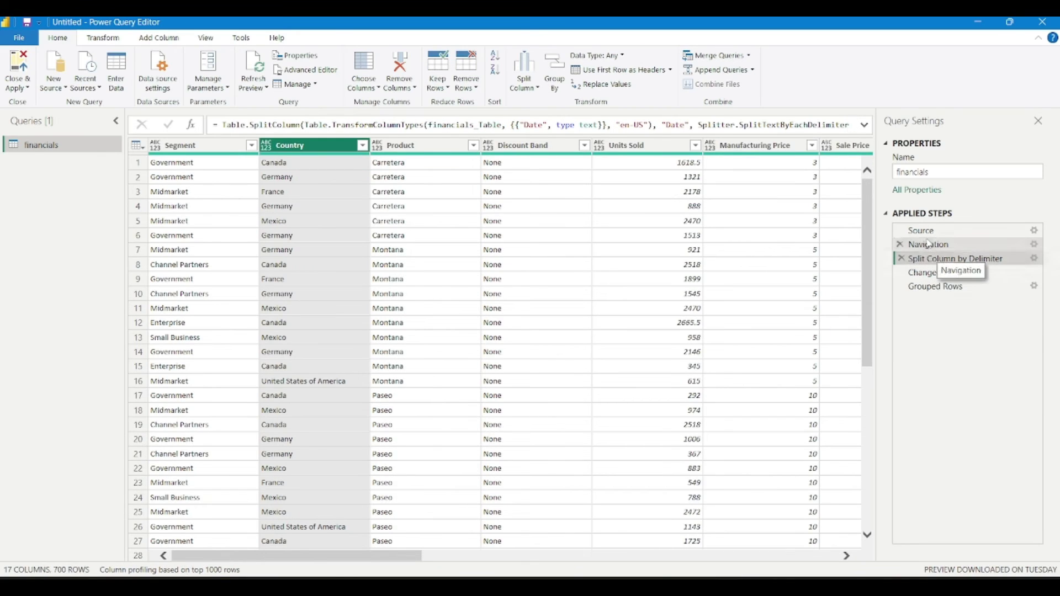
left_click(930, 244)
left_click(921, 230)
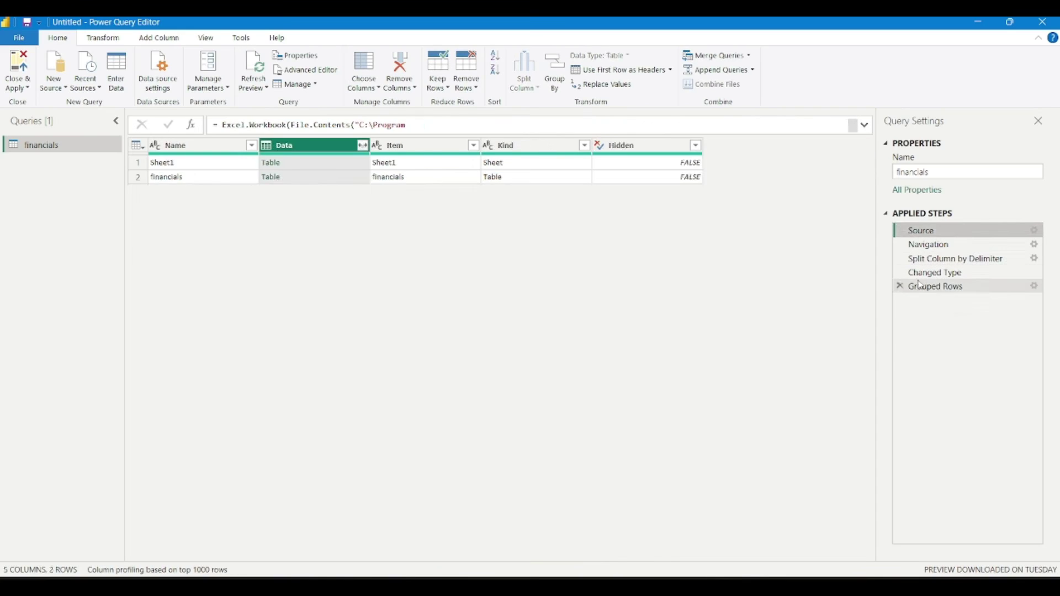
Step: Delete the Grouped Rows and Changed Type applied steps from the financials query
left_click(922, 287)
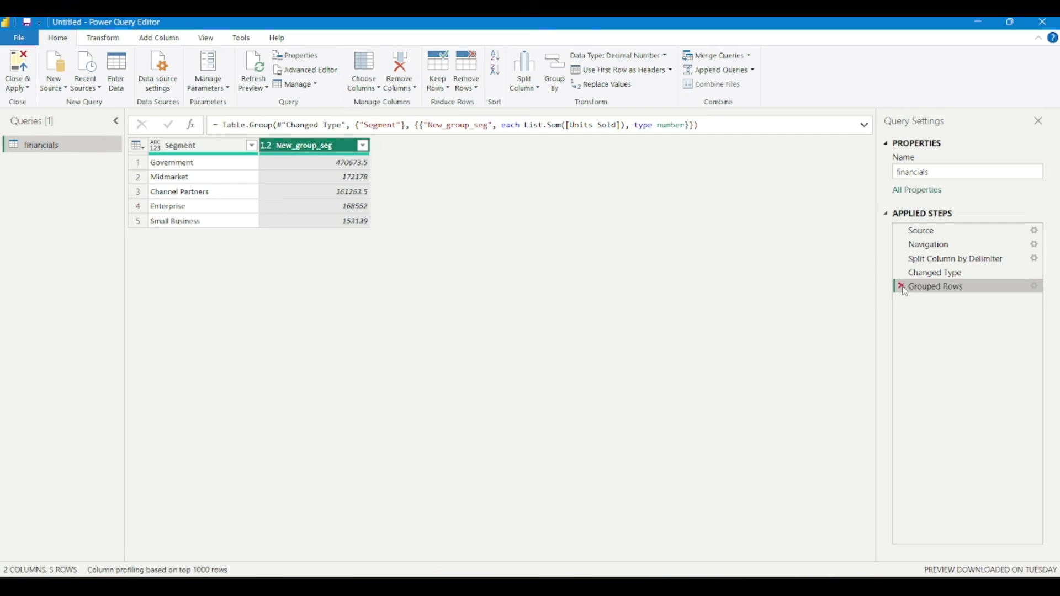
left_click(903, 287)
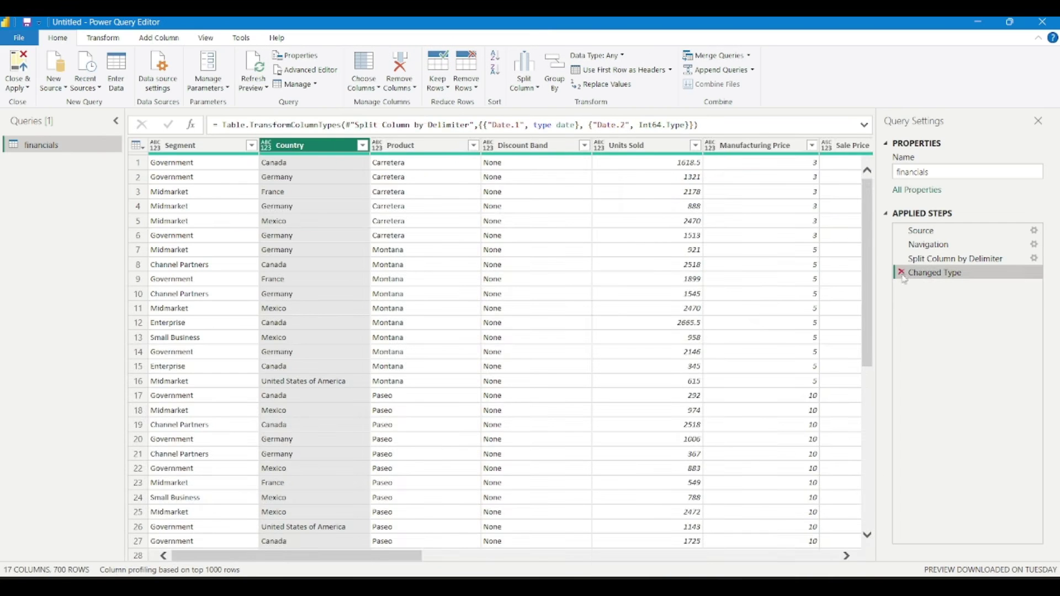
left_click(902, 273)
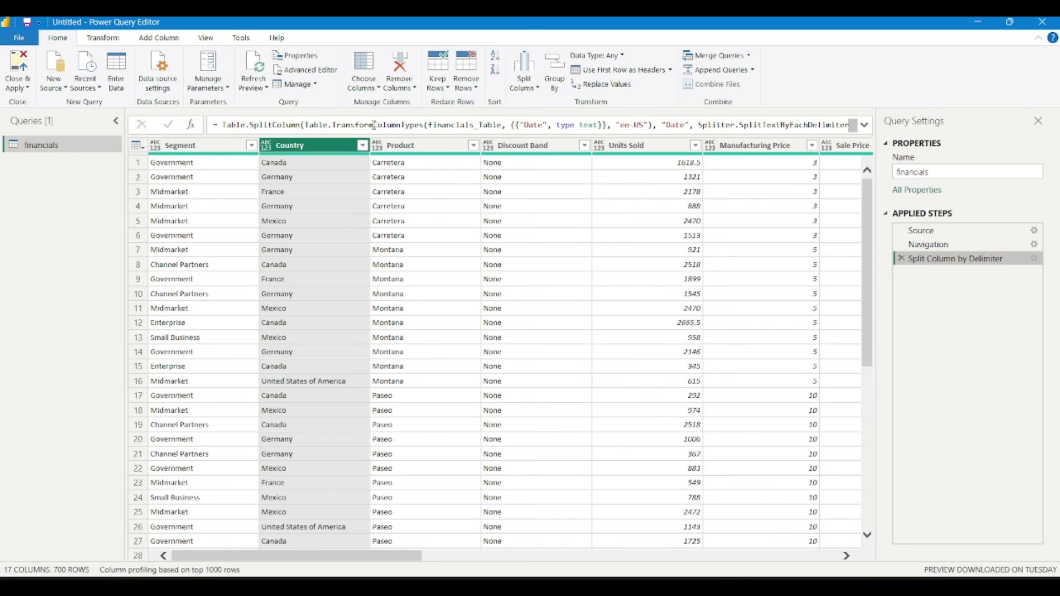
Step: Check the Country column's filter options without filtering, and set the column's data type to Text
left_click(362, 145)
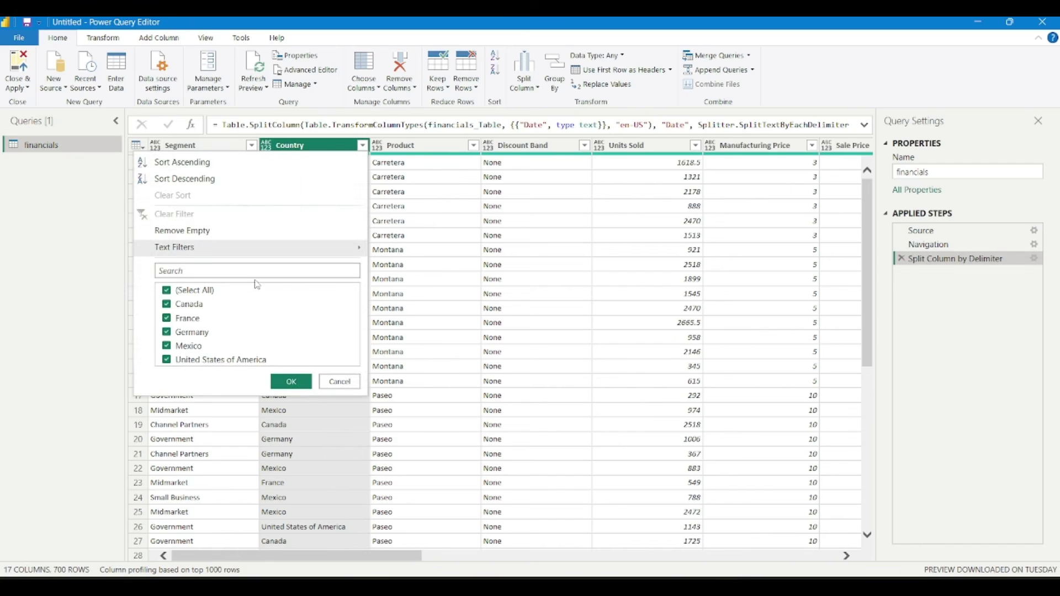
left_click(478, 265)
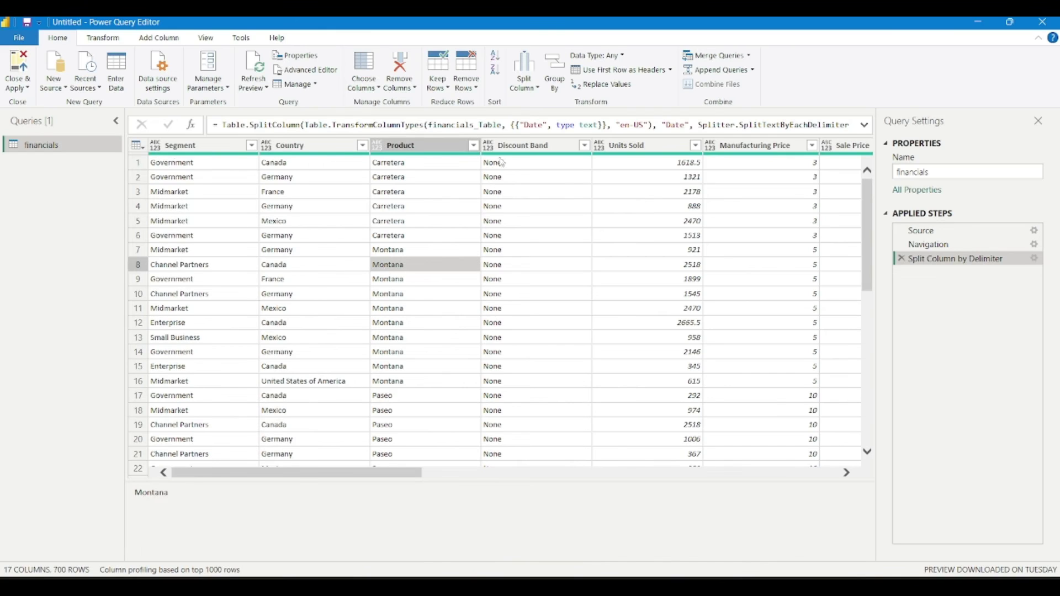
left_click(265, 146)
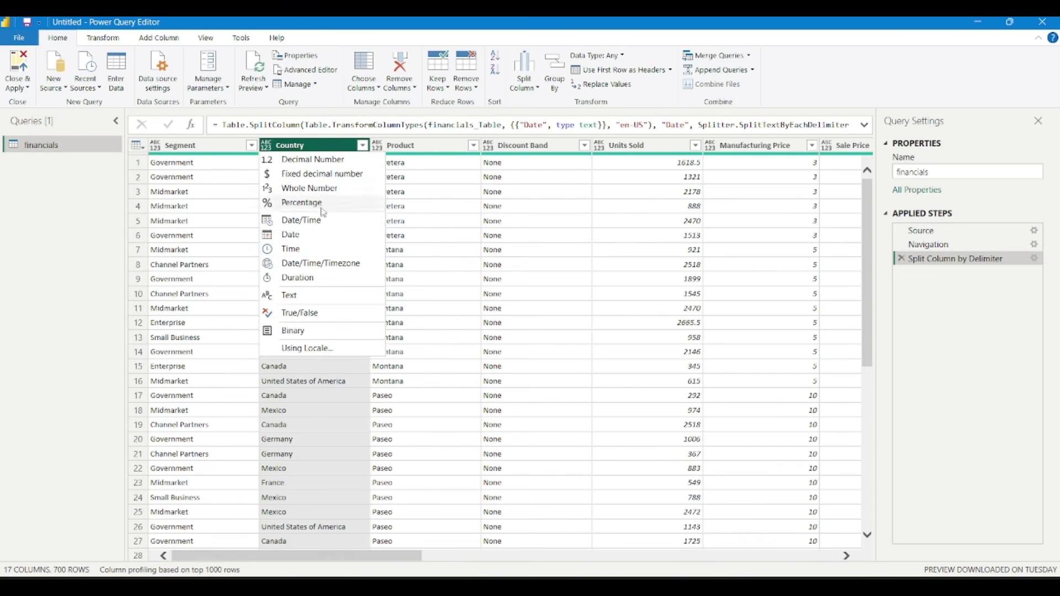
left_click(311, 298)
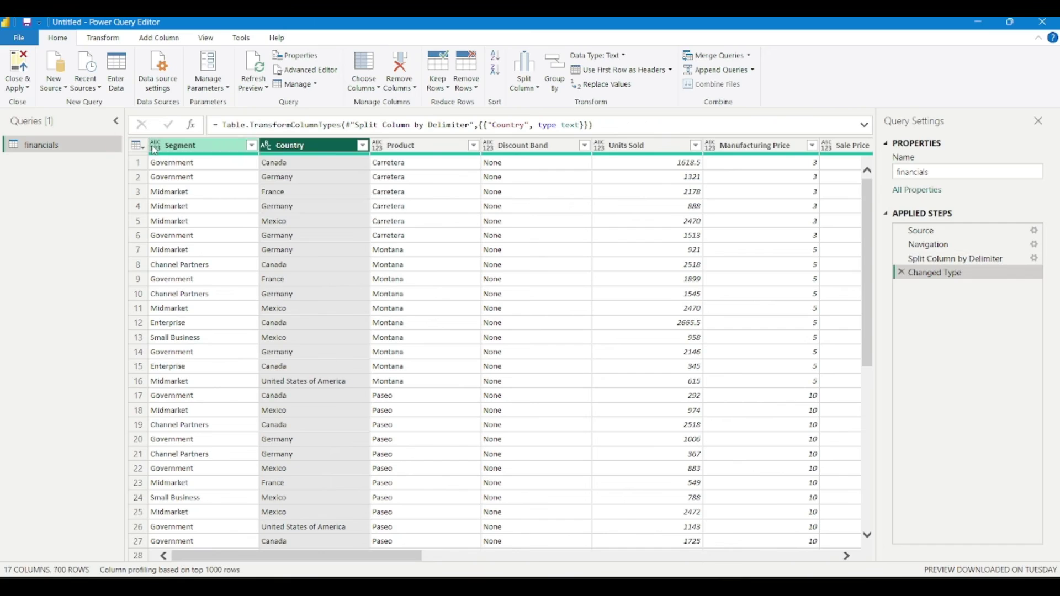
Step: Set the Manufacturing Price column's data type to Fixed decimal number
scroll(434, 259, "right", 5)
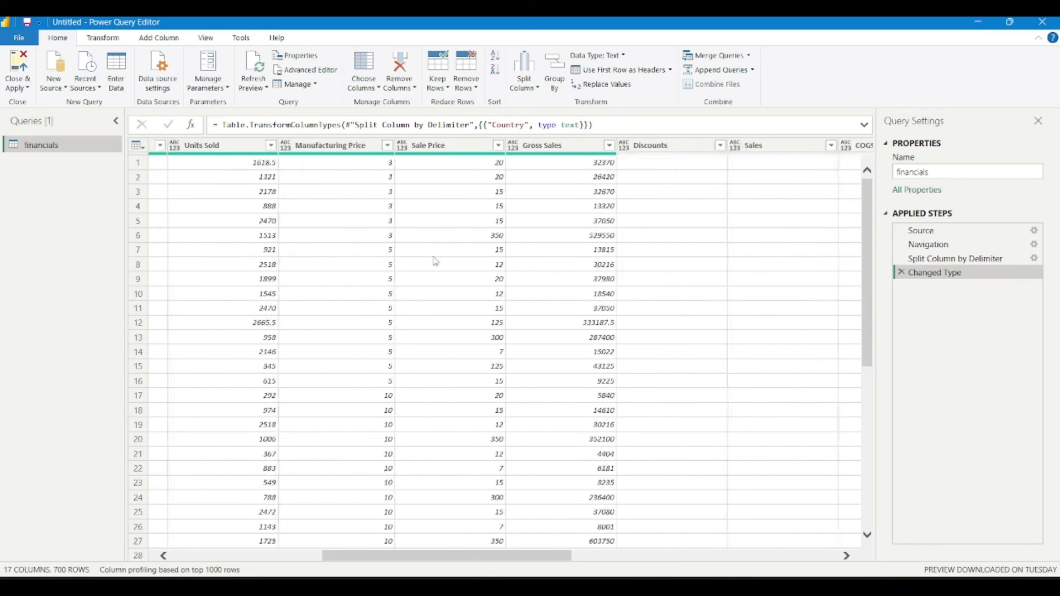
left_click(170, 146)
left_click(362, 252)
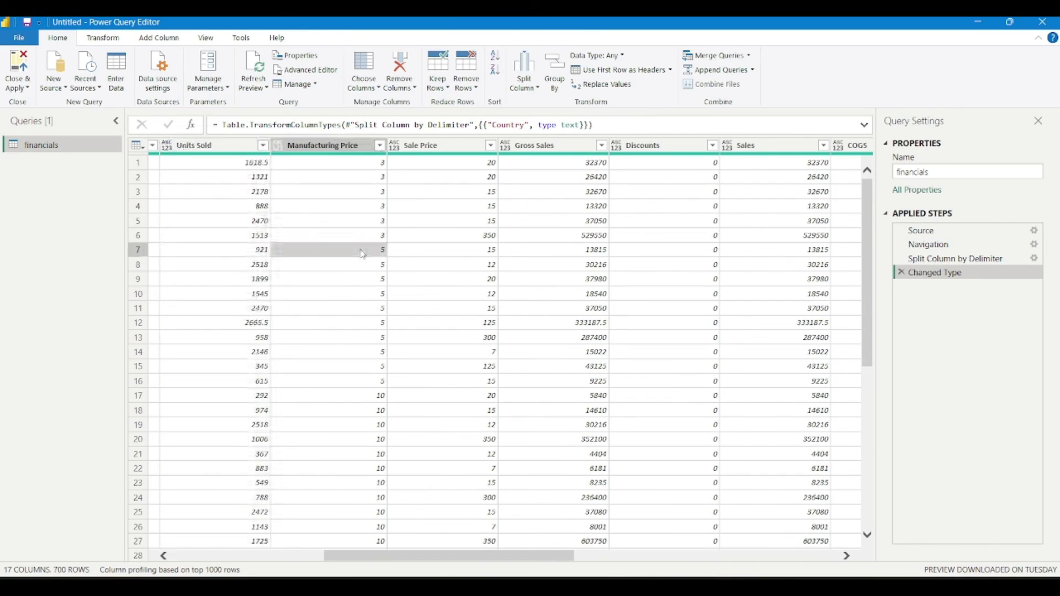
scroll(362, 252, "right", 2)
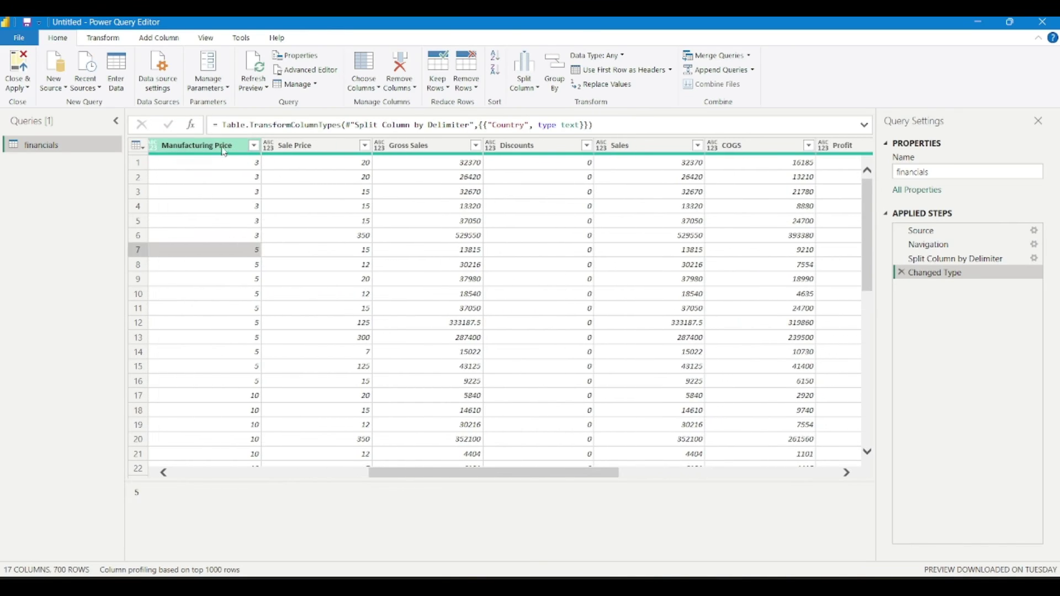
left_click(156, 147)
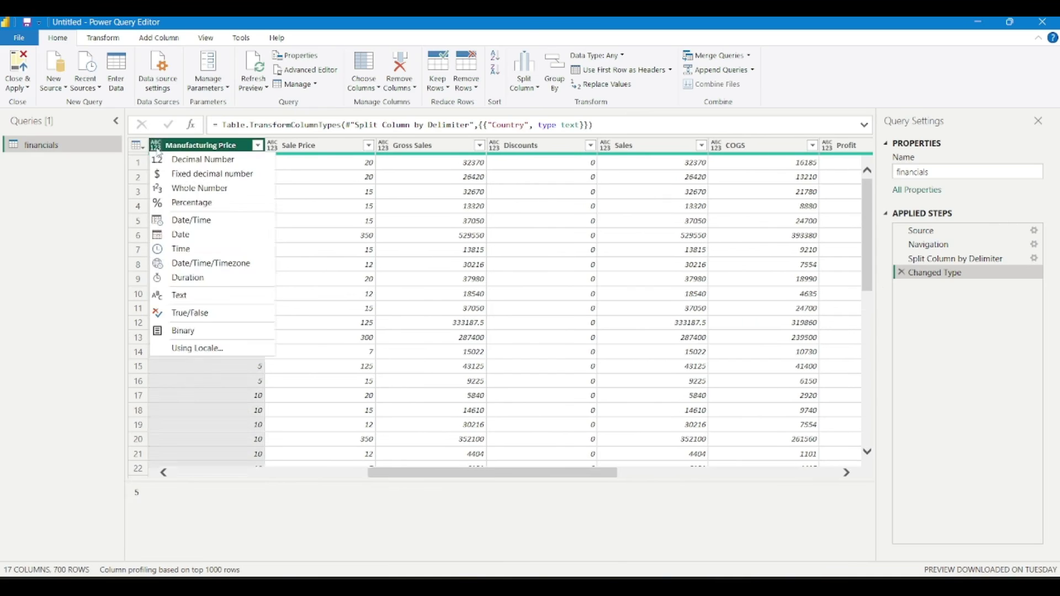
left_click(207, 175)
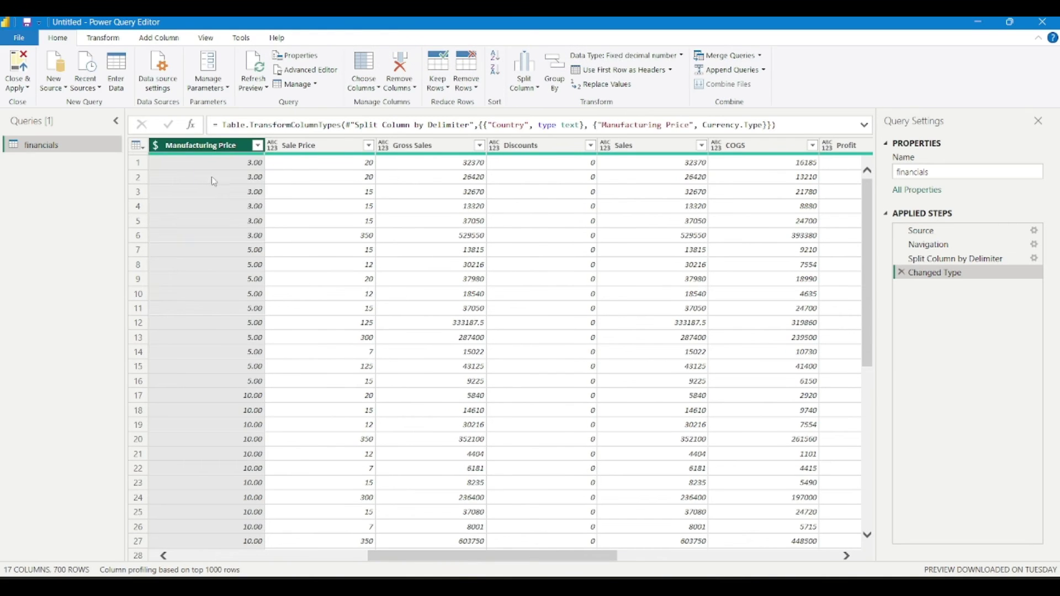
left_click(156, 148)
left_click(331, 253)
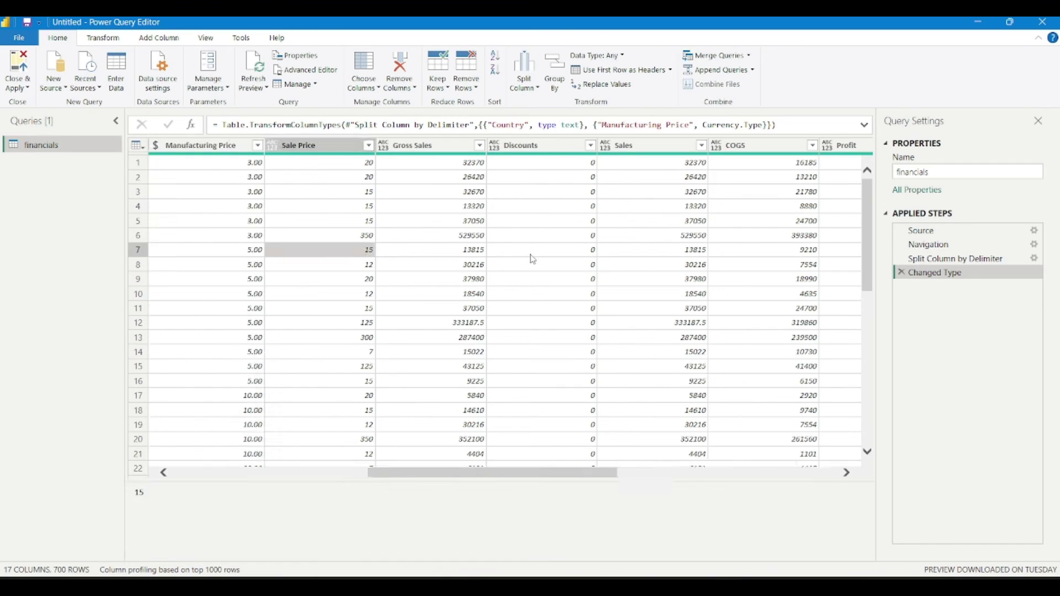
Step: Look over the remaining columns and the Date.1 column's filter options without applying a filter
scroll(533, 260, "right", 5)
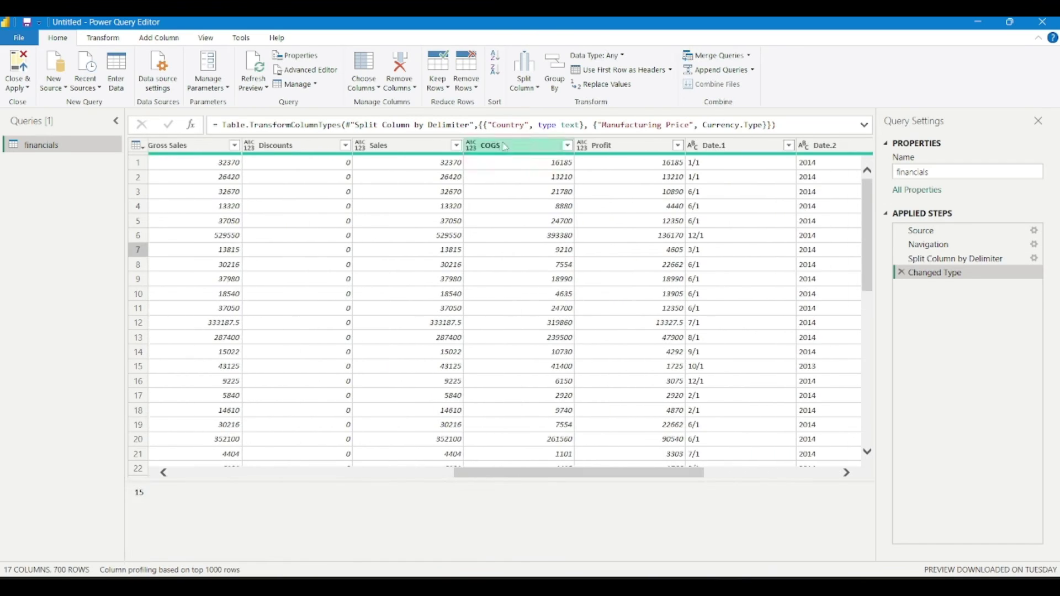
scroll(580, 212, "right", 5)
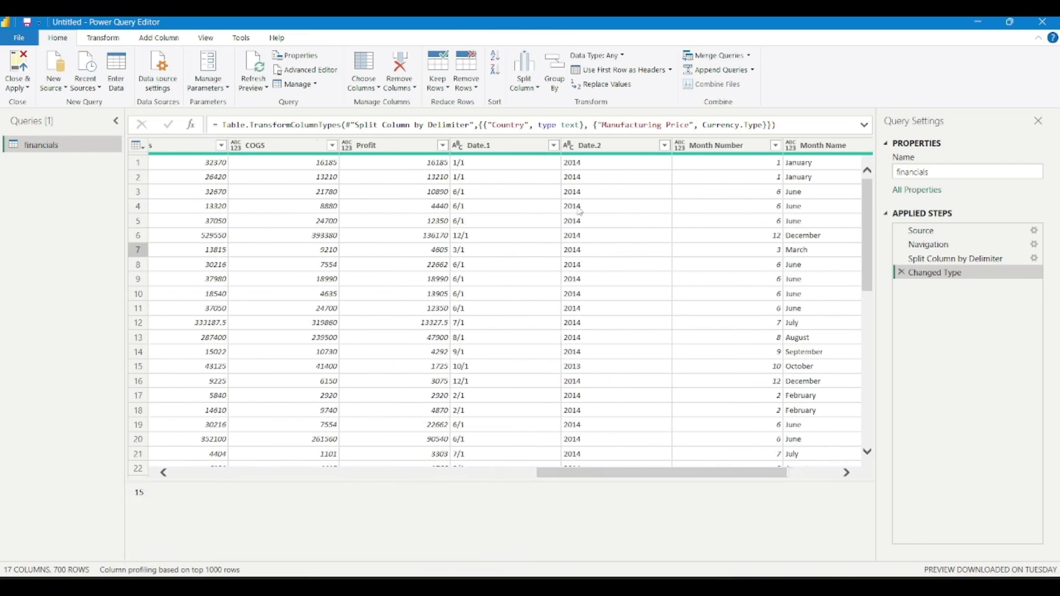
scroll(579, 212, "right", 2)
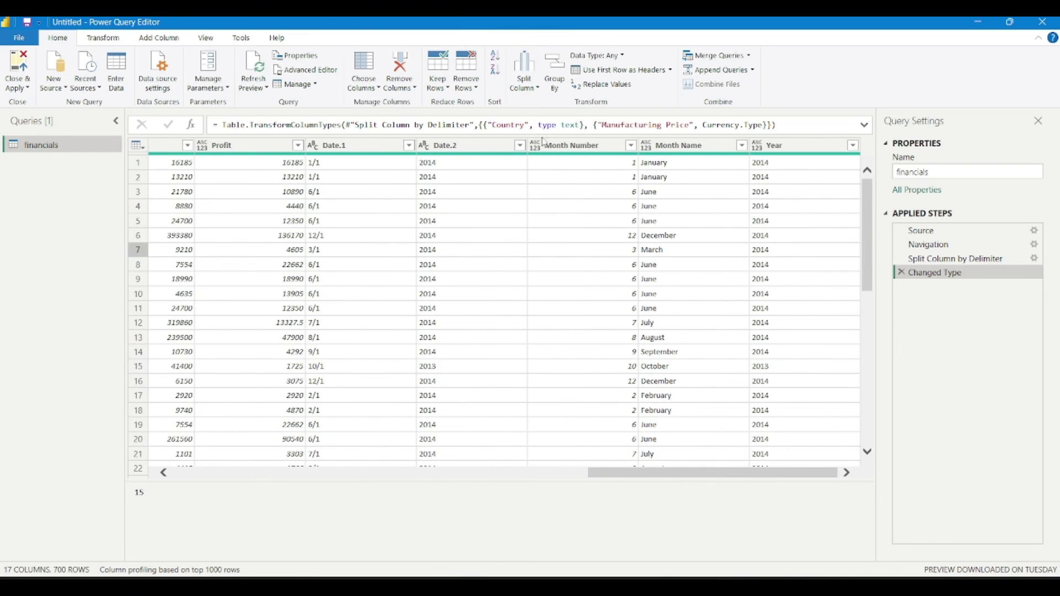
left_click(406, 149)
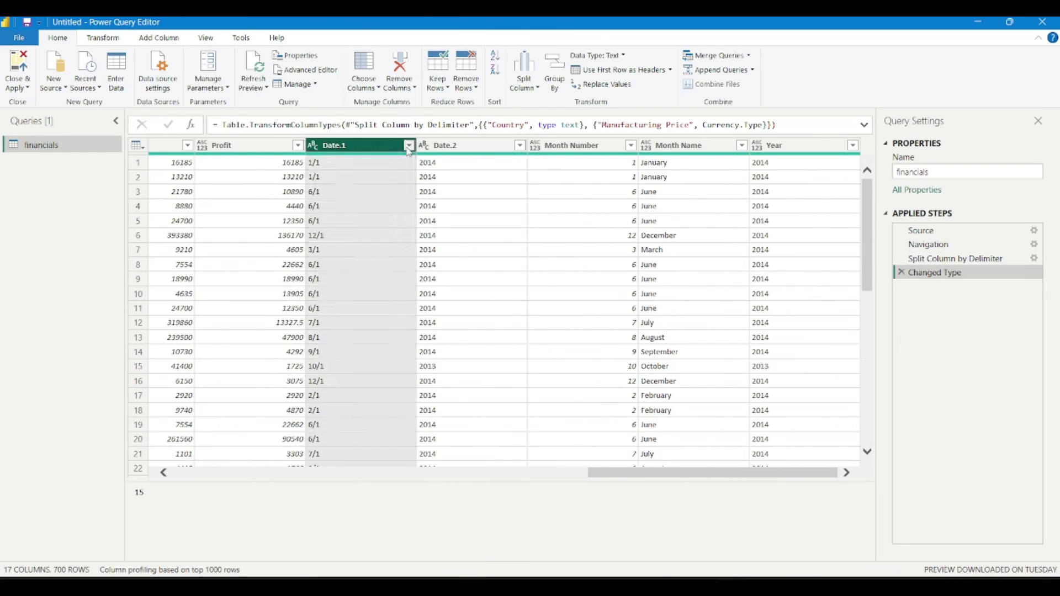
left_click(408, 147)
left_click(488, 302)
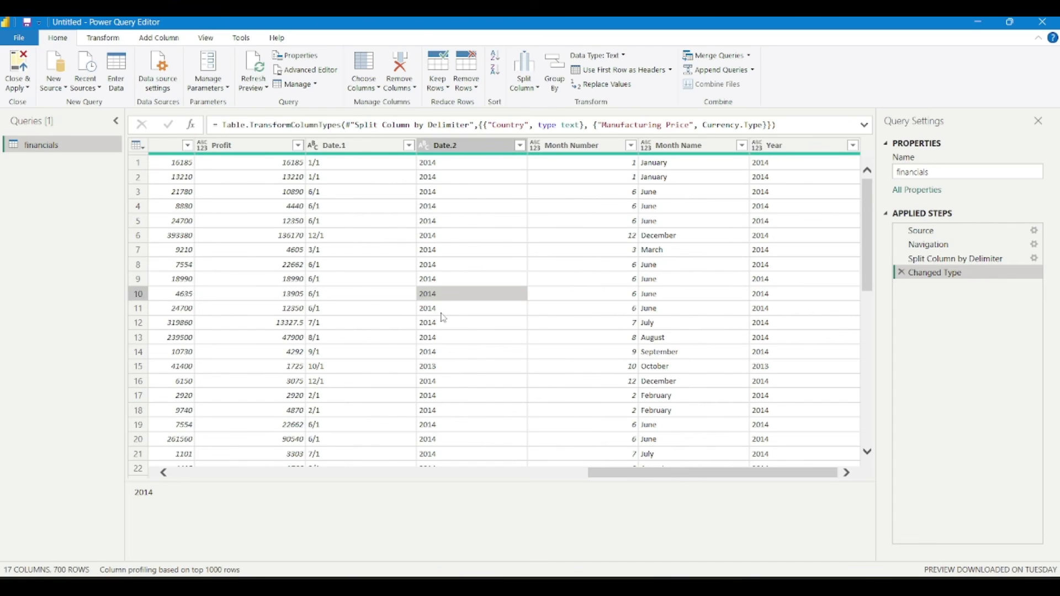
Step: Review the Remove Columns and Remove Rows options without removing anything
scroll(323, 299, "left", 10)
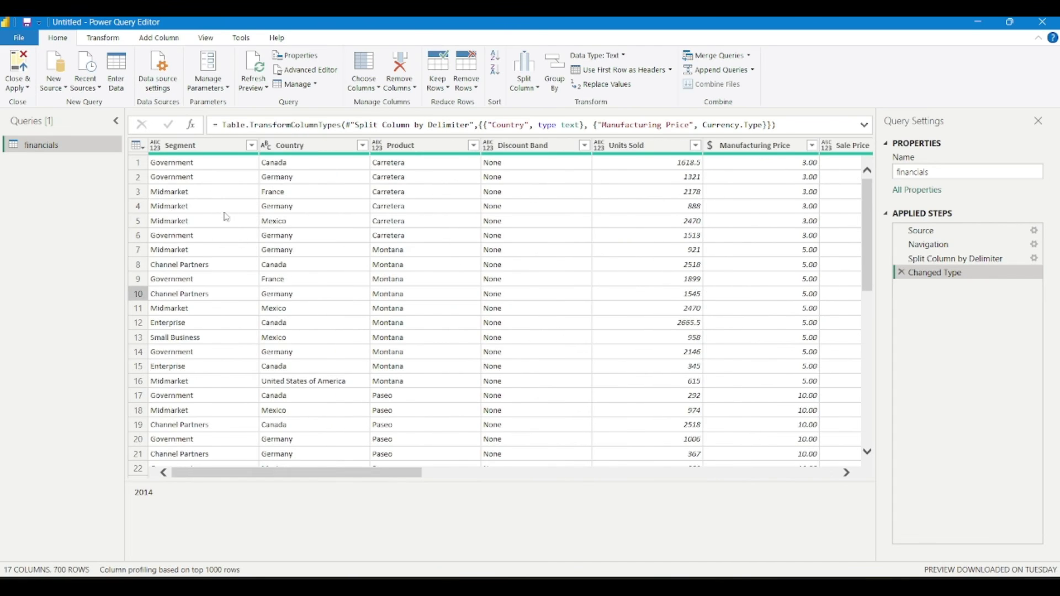
left_click(414, 90)
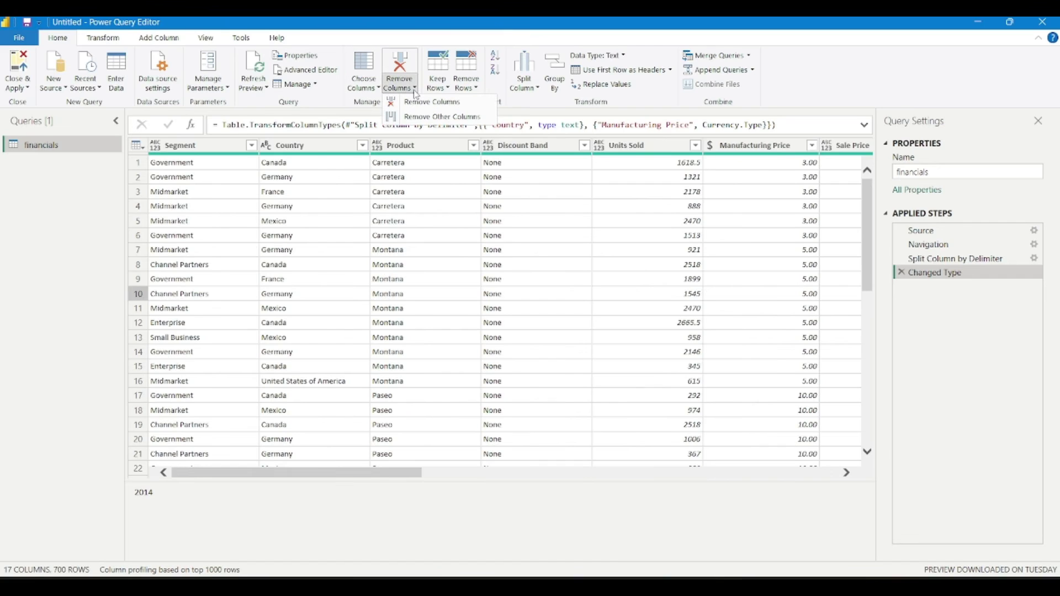
left_click(476, 89)
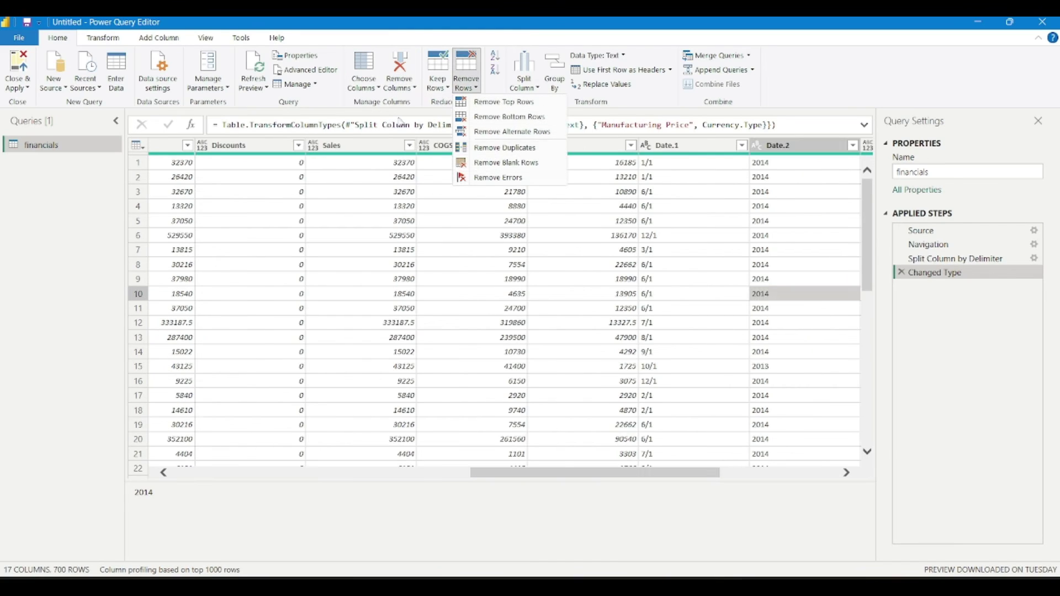
key("Escape")
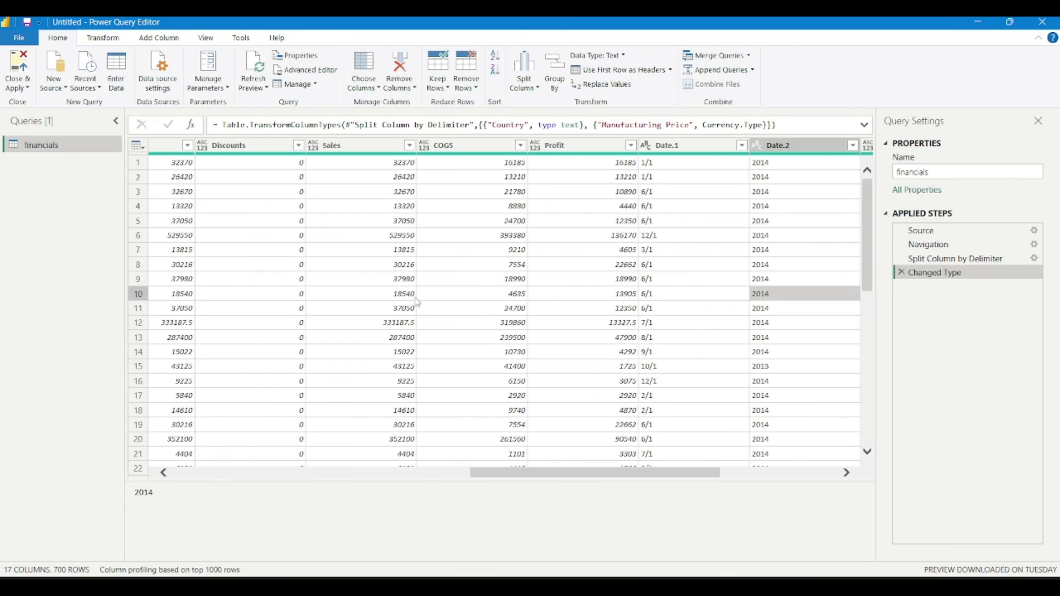